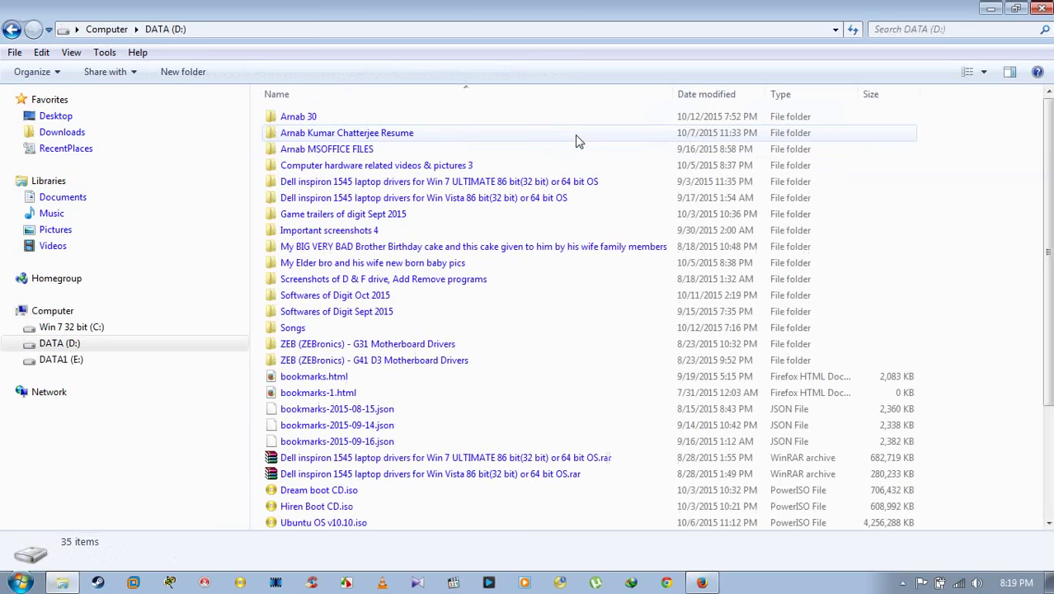
Step: Open the Softwares of Digit Oct 2015 folder on the DATA (D:) drive
scroll(572, 322, down, 3)
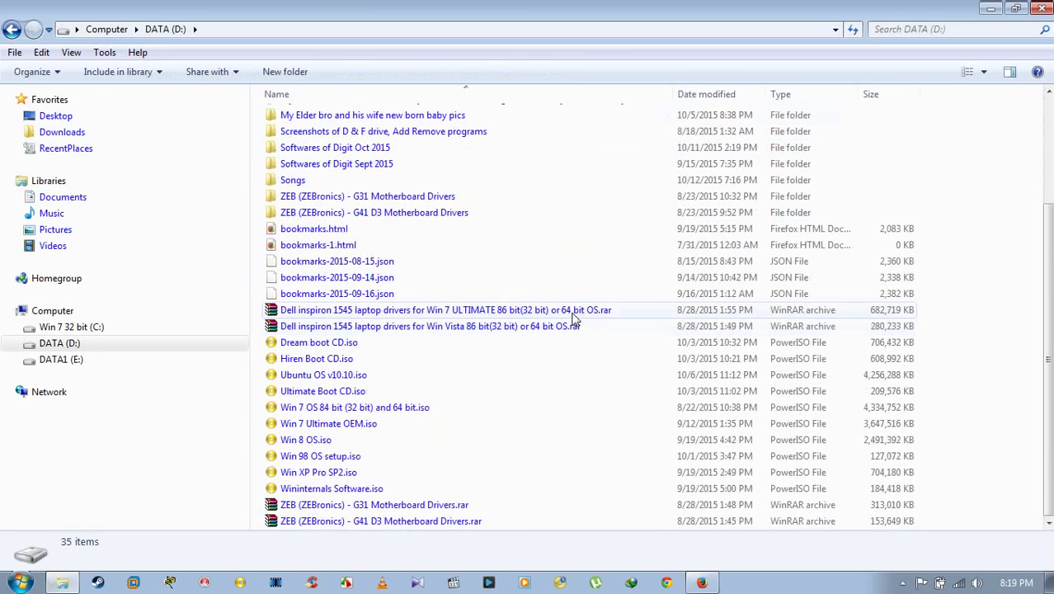
scroll(571, 321, up, 3)
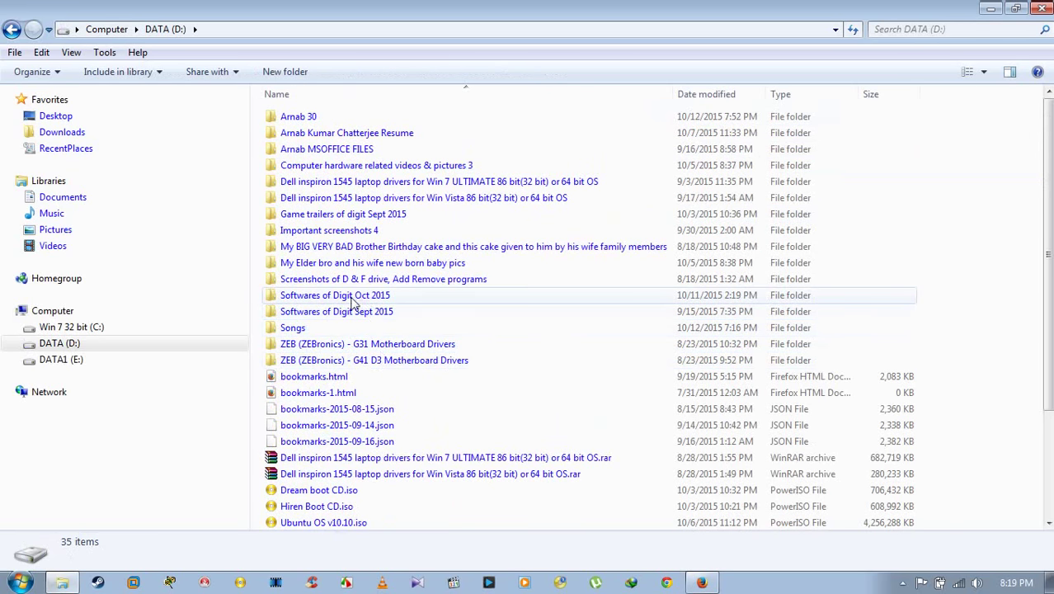
double_click(376, 296)
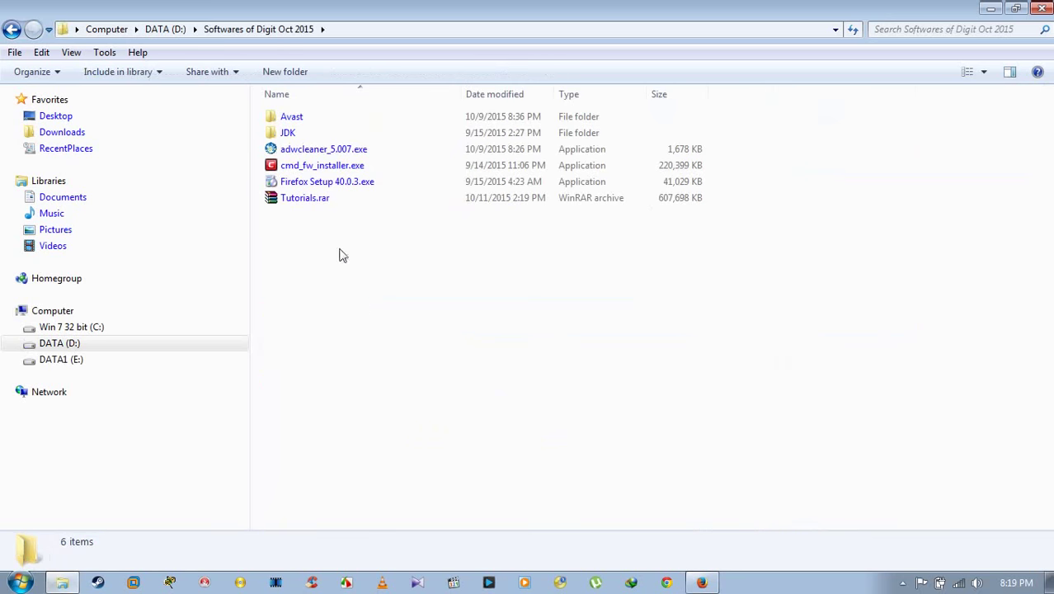
Step: Compress the JDK folder, adwcleaner_5.007.exe, cmd_fw_installer.exe and Firefox Setup 40.0.3.exe into Softwares of Digit Oct 2015.rar
click(315, 185)
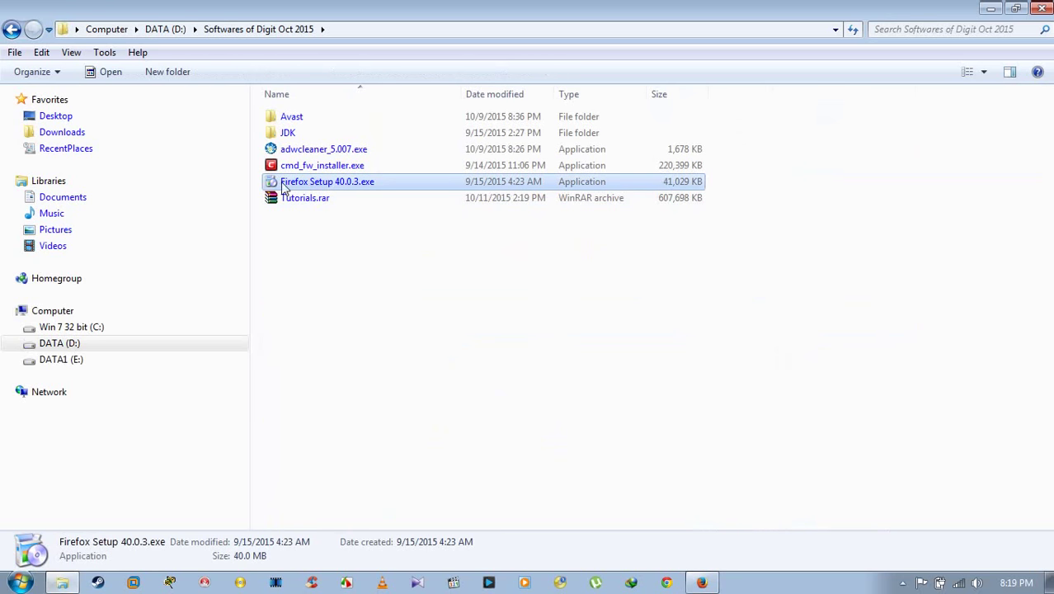
ctrl+click(348, 167)
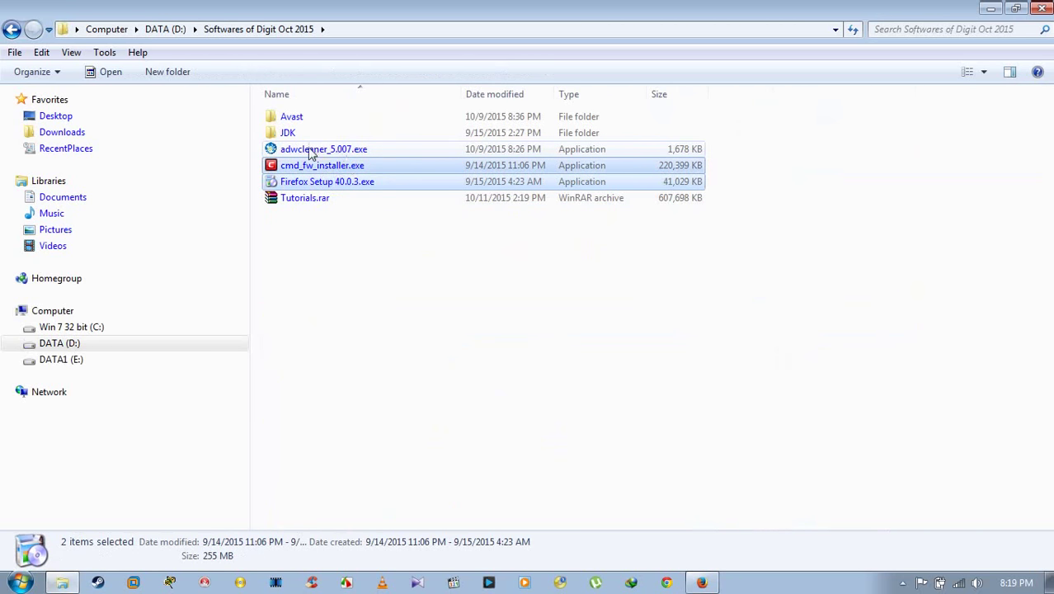
ctrl+click(313, 150)
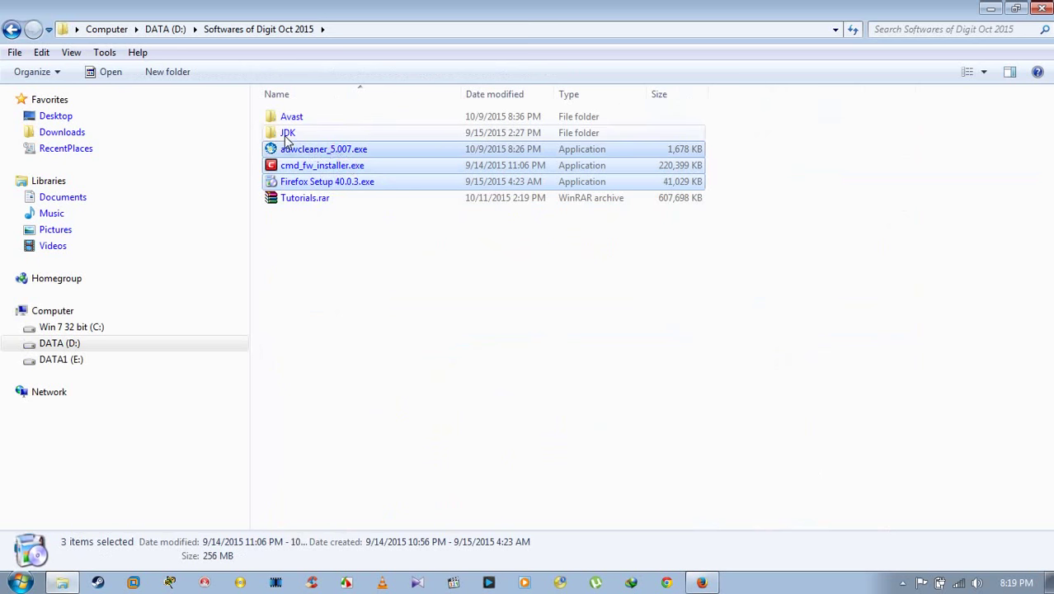
ctrl+click(287, 135)
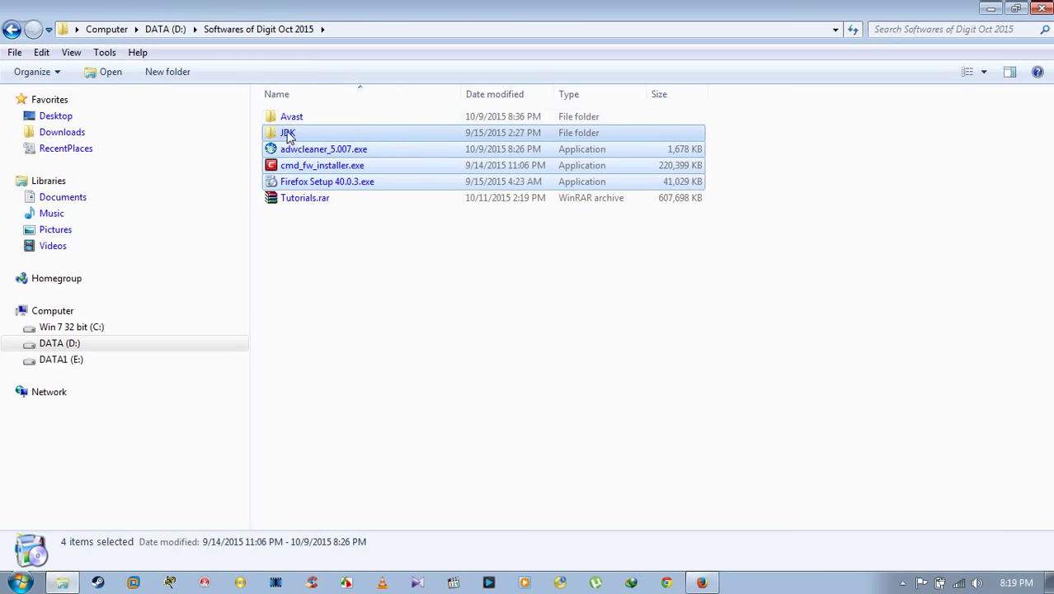
right_click(287, 133)
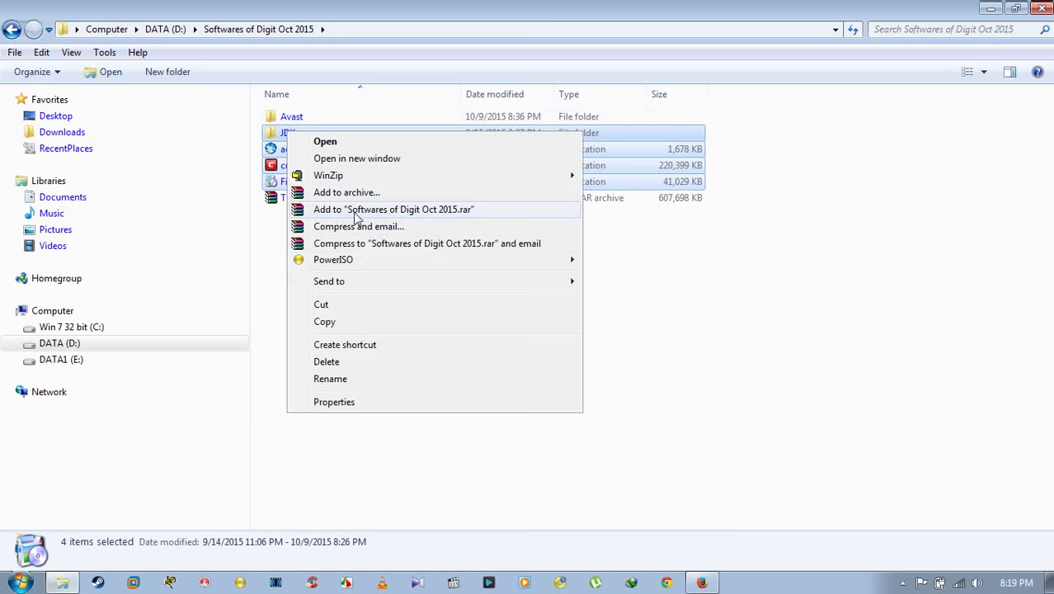
click(441, 215)
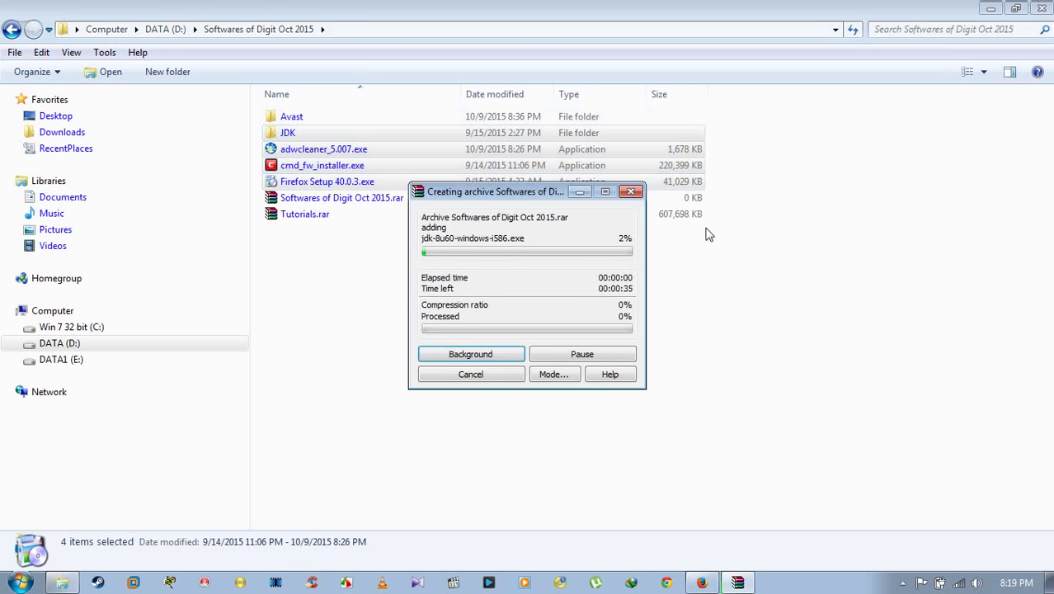
Step: Minimize the file window and reposition the archiving progress window on the desktop
drag(564, 193, 744, 174)
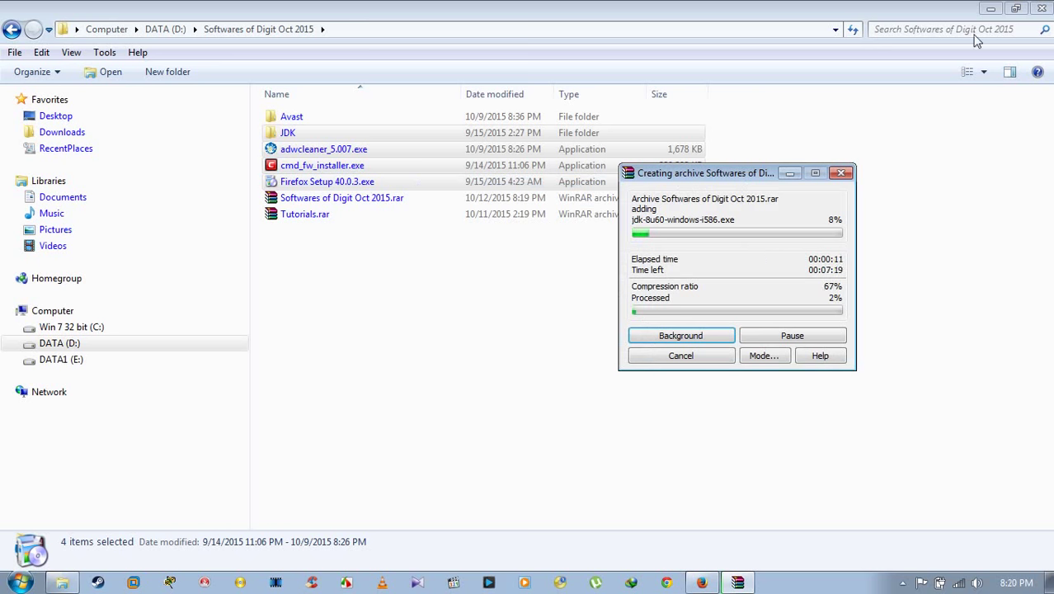
click(990, 8)
drag(737, 187, 647, 175)
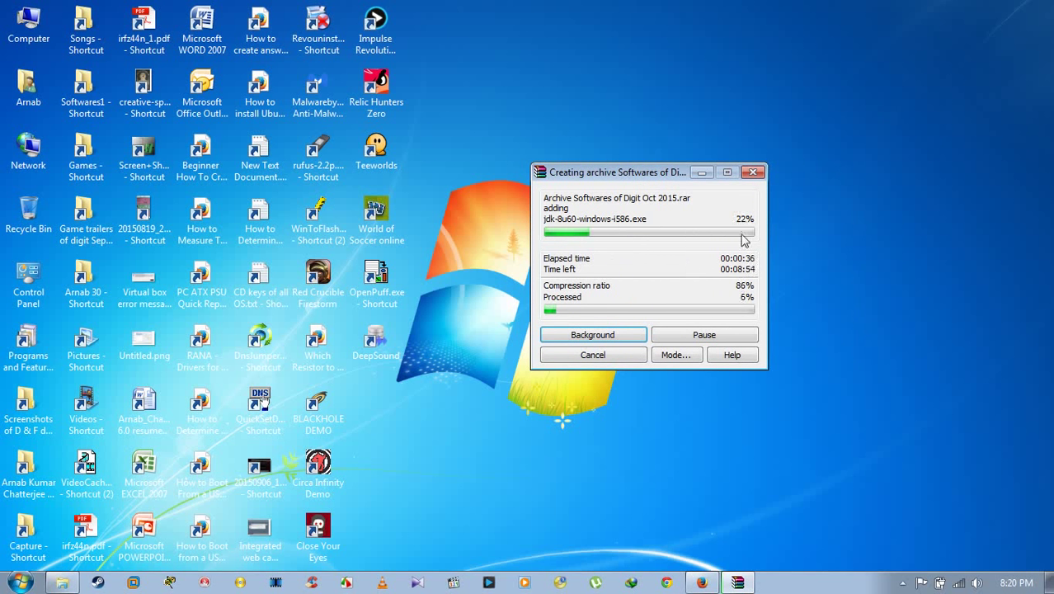
Step: Set the compression method of the running archive job to Fastest
click(673, 356)
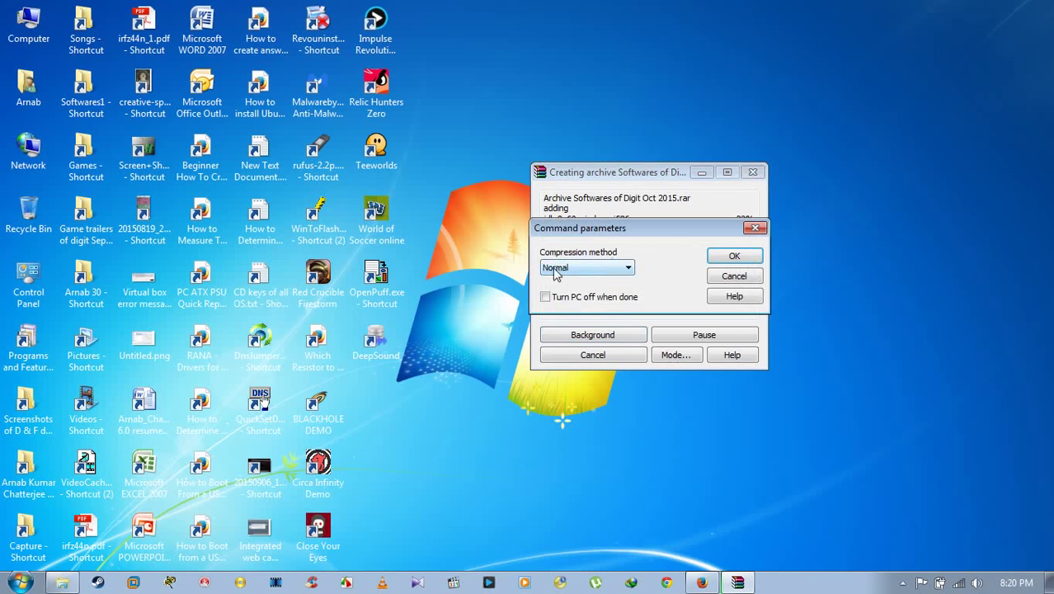
click(620, 270)
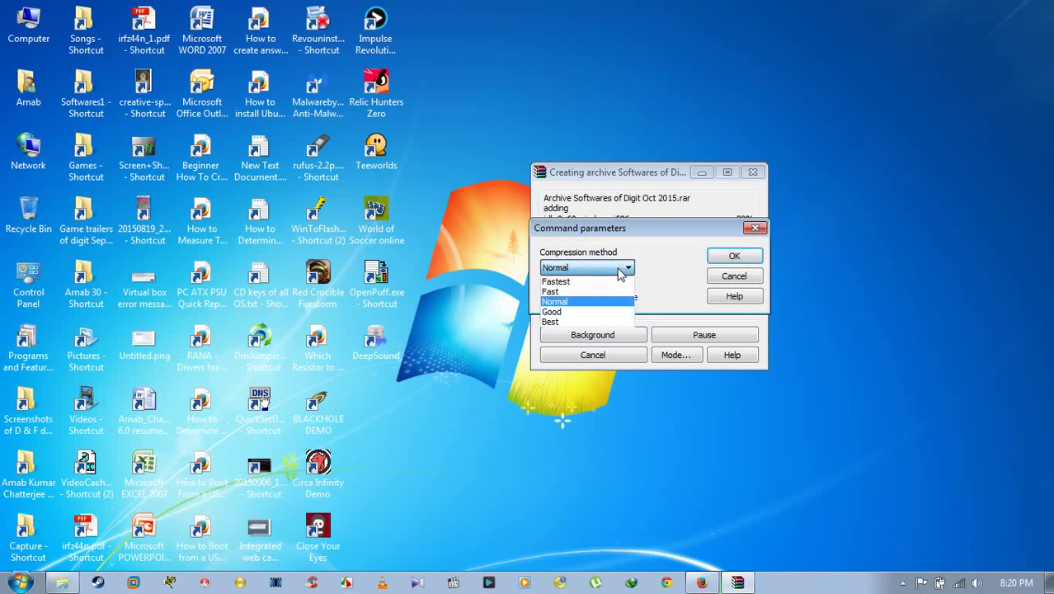
click(569, 281)
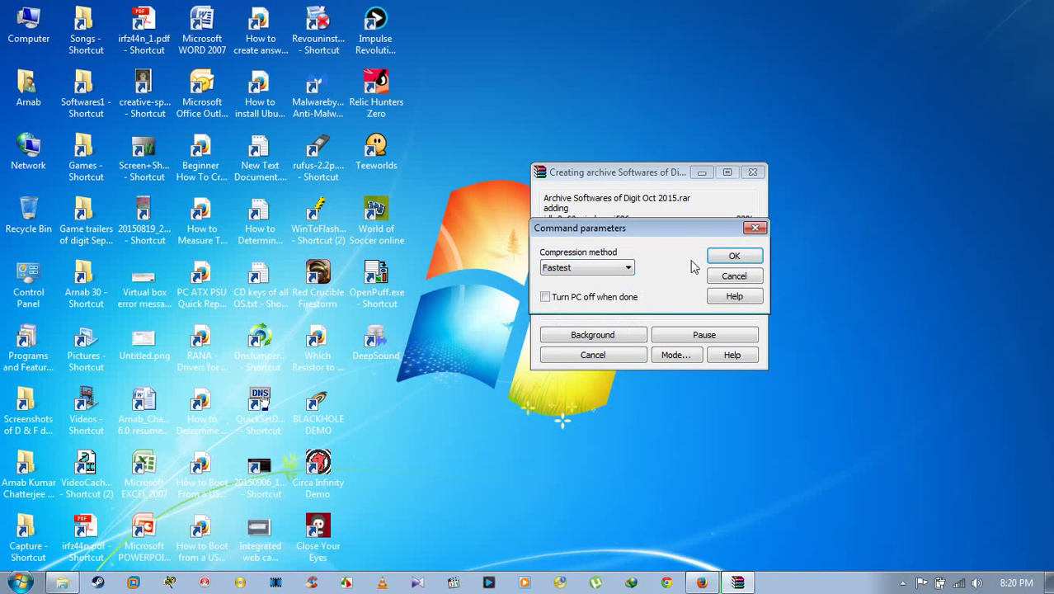
click(725, 260)
click(738, 259)
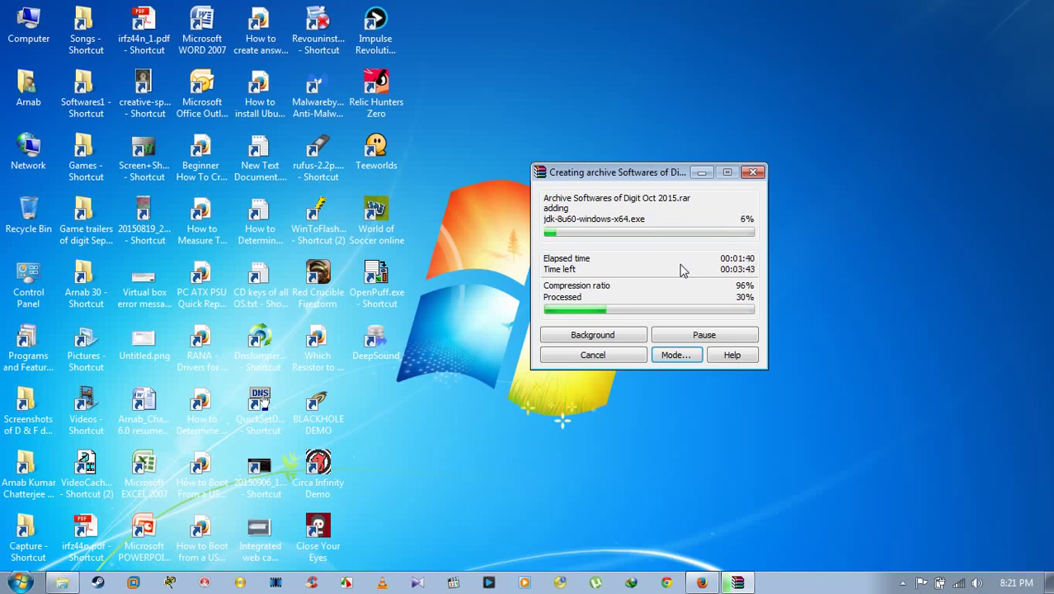
Step: Change the running job's compression method to Best
click(674, 360)
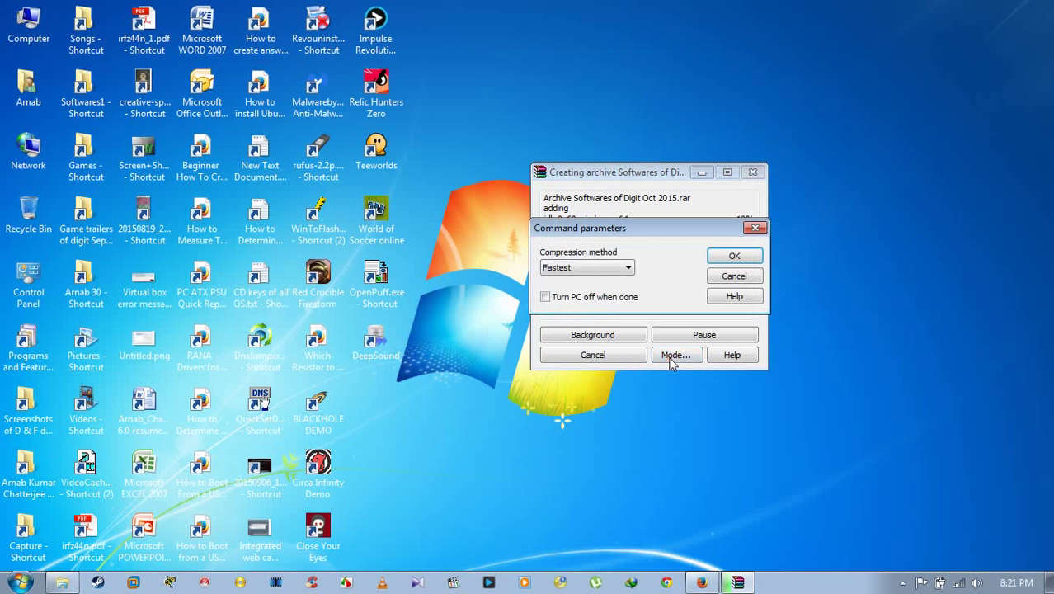
click(612, 268)
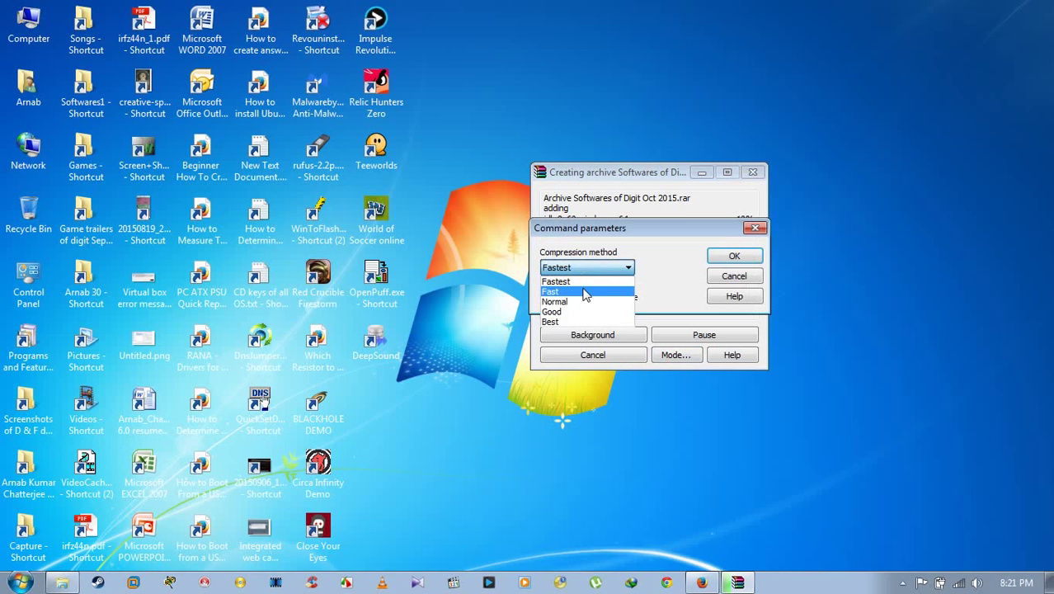
click(576, 322)
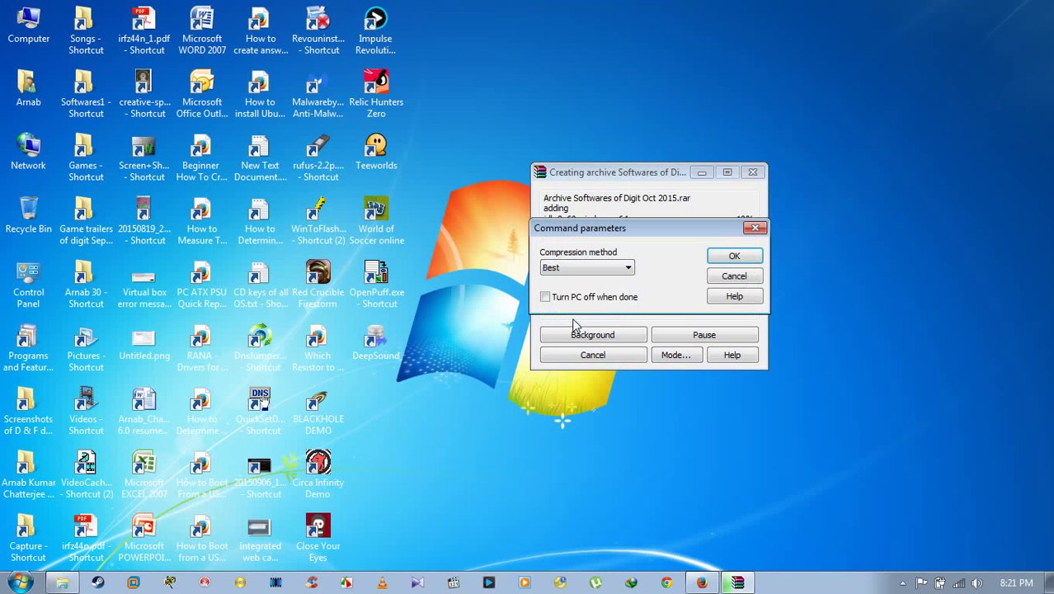
click(734, 257)
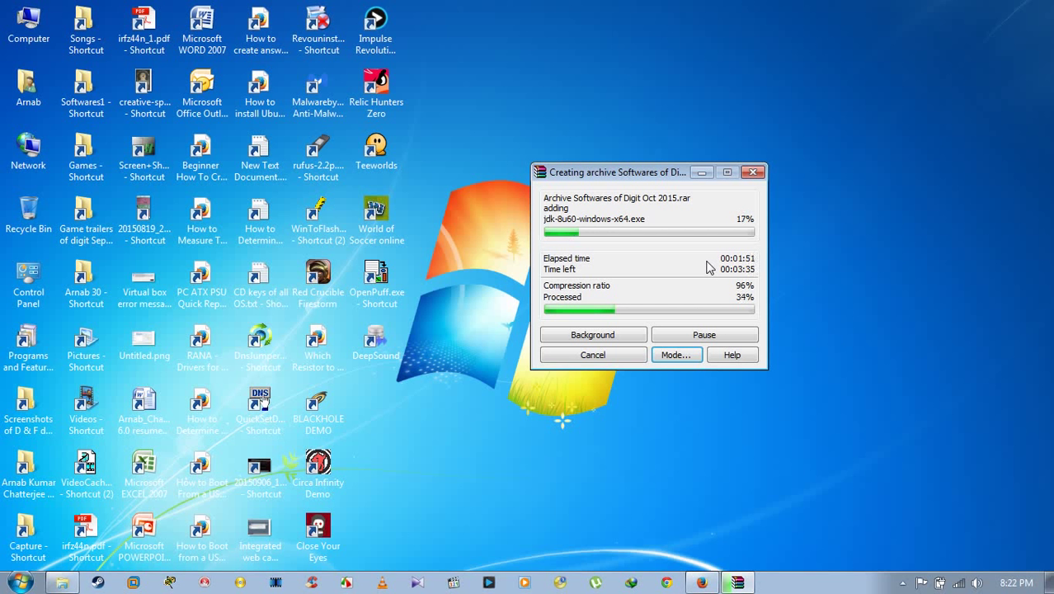
Step: Change the running job's compression method to Normal
click(682, 355)
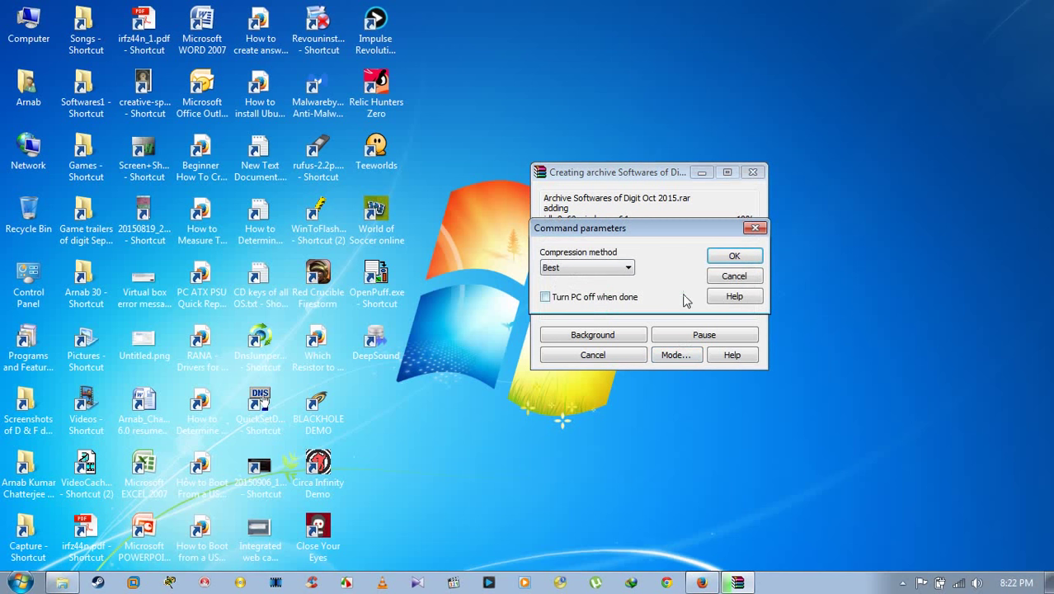
click(554, 269)
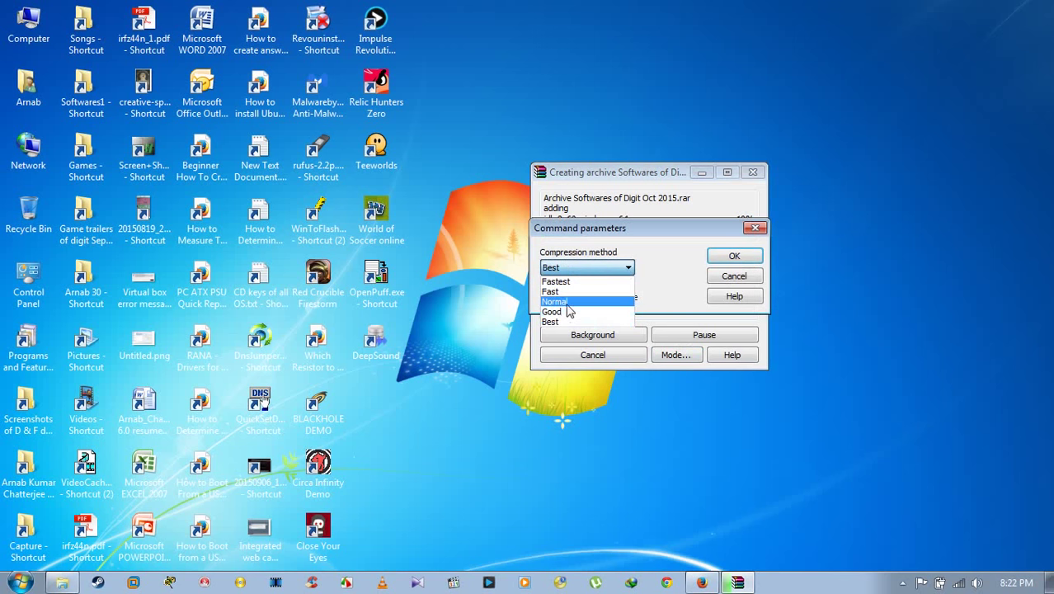
click(568, 303)
click(727, 256)
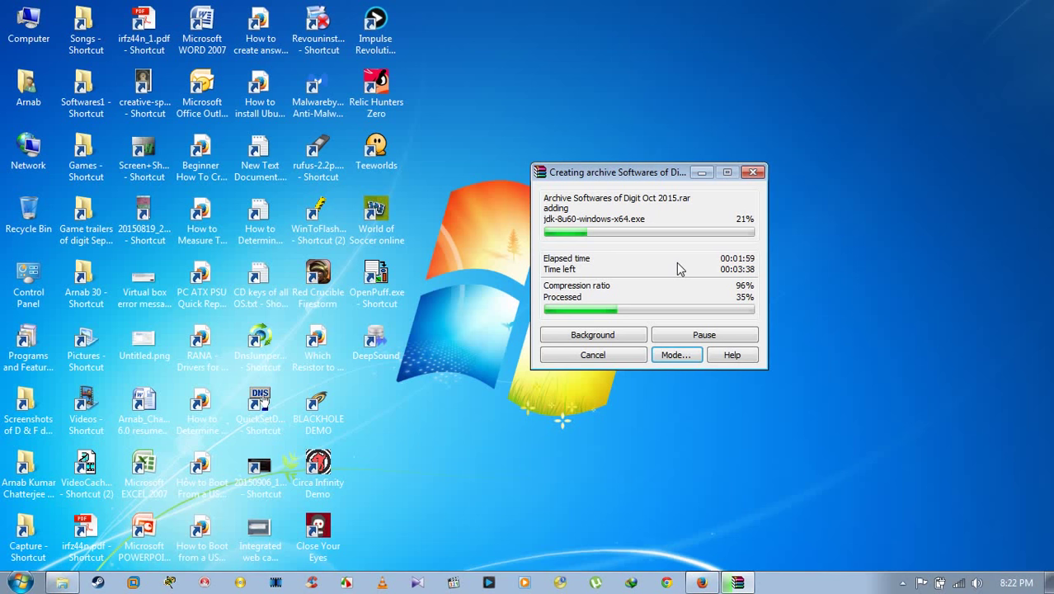
Step: Switch the running job's compression method back to Fastest
click(674, 356)
click(596, 270)
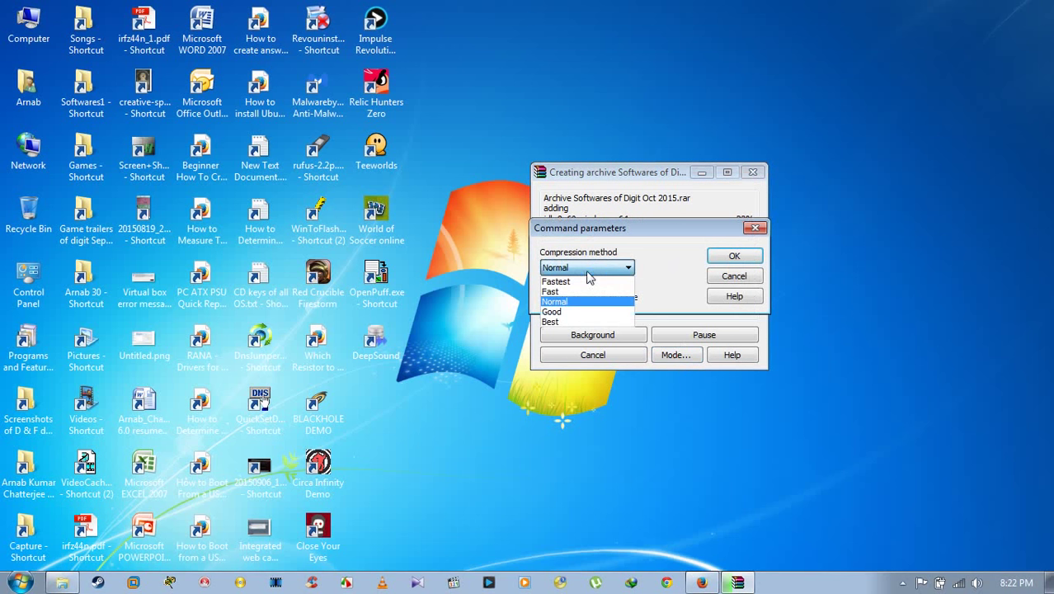
click(579, 283)
click(734, 256)
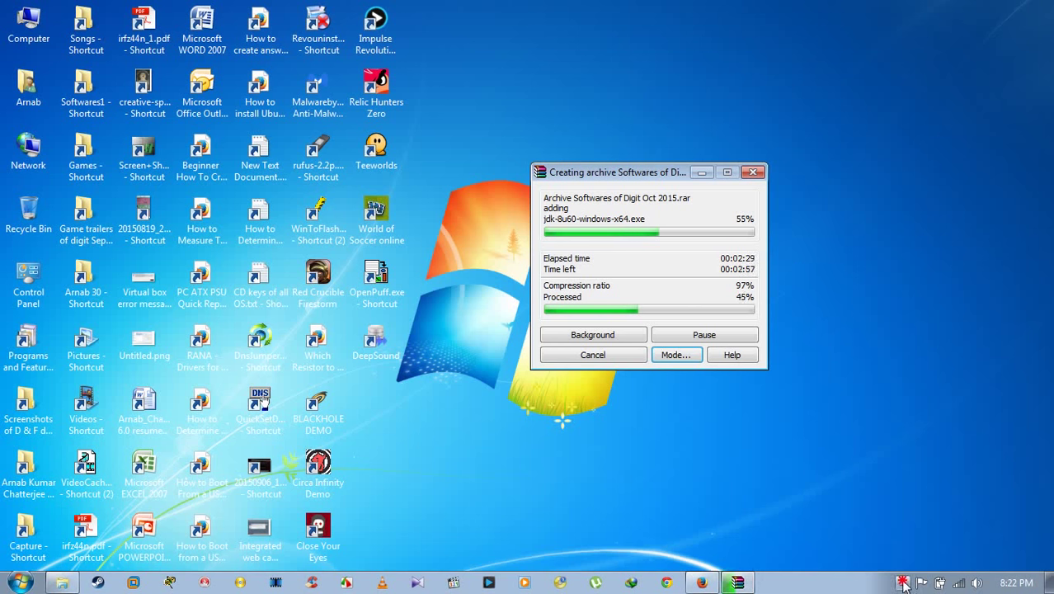
click(903, 582)
right_click(902, 520)
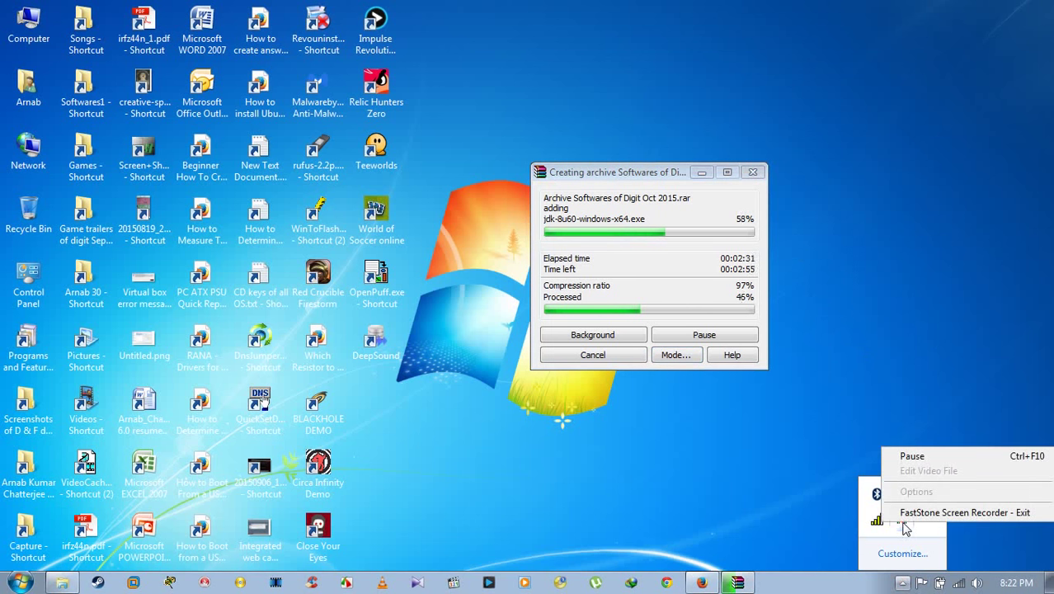
click(912, 457)
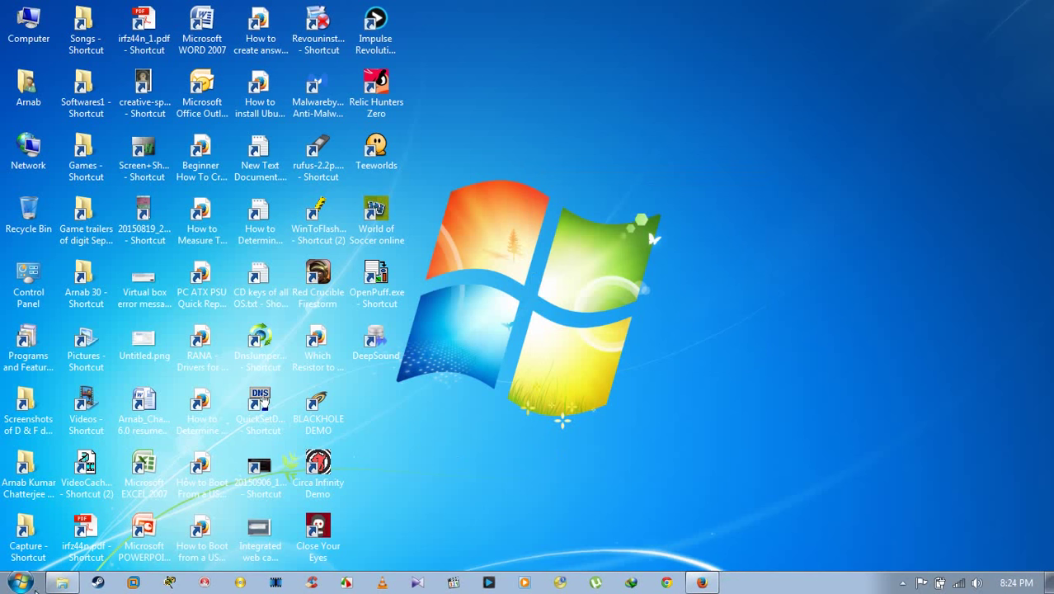
Step: Return to the folder window and open the archive Softwares of Digit Oct 2015.rar in WinRAR
key(alt+Tab)
click(518, 301)
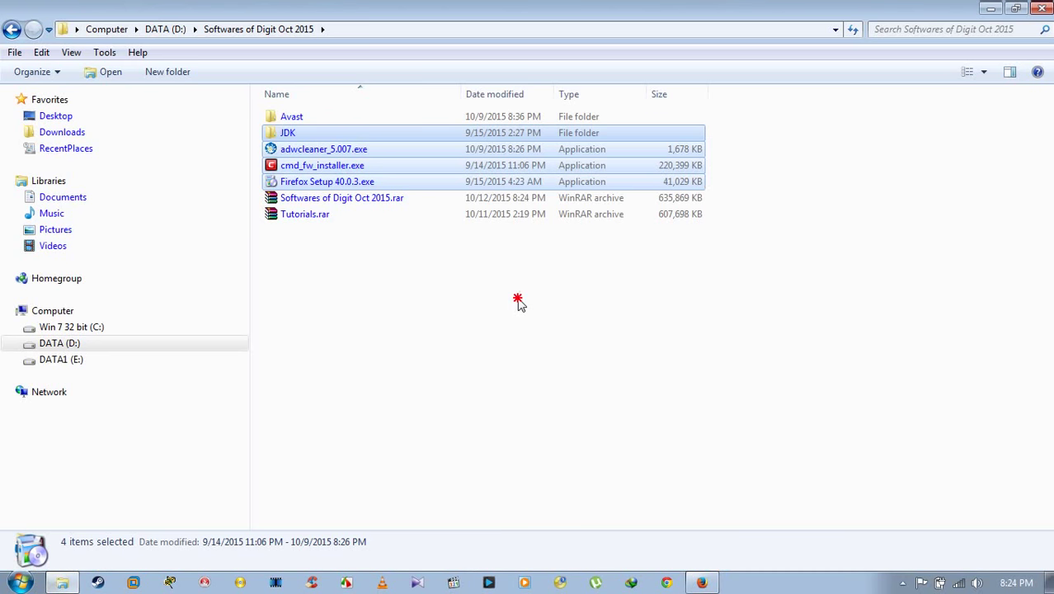
click(358, 206)
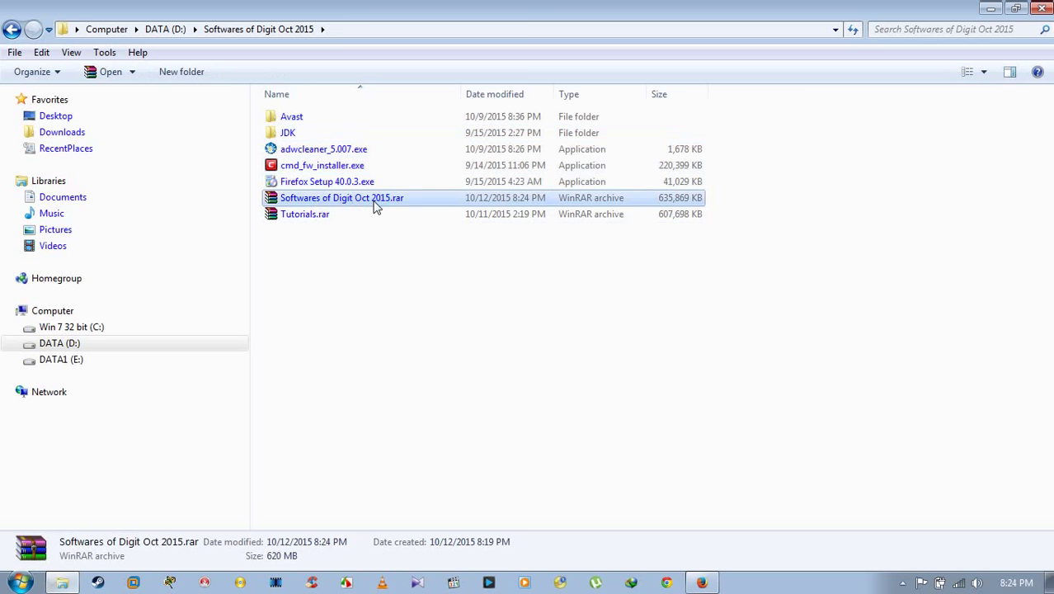
double_click(378, 205)
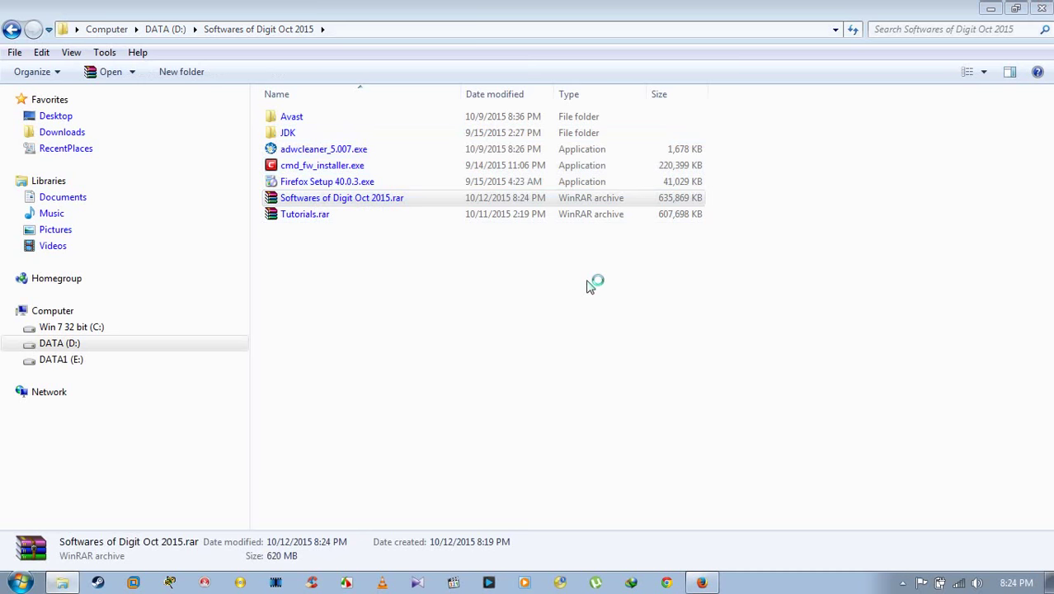
click(691, 323)
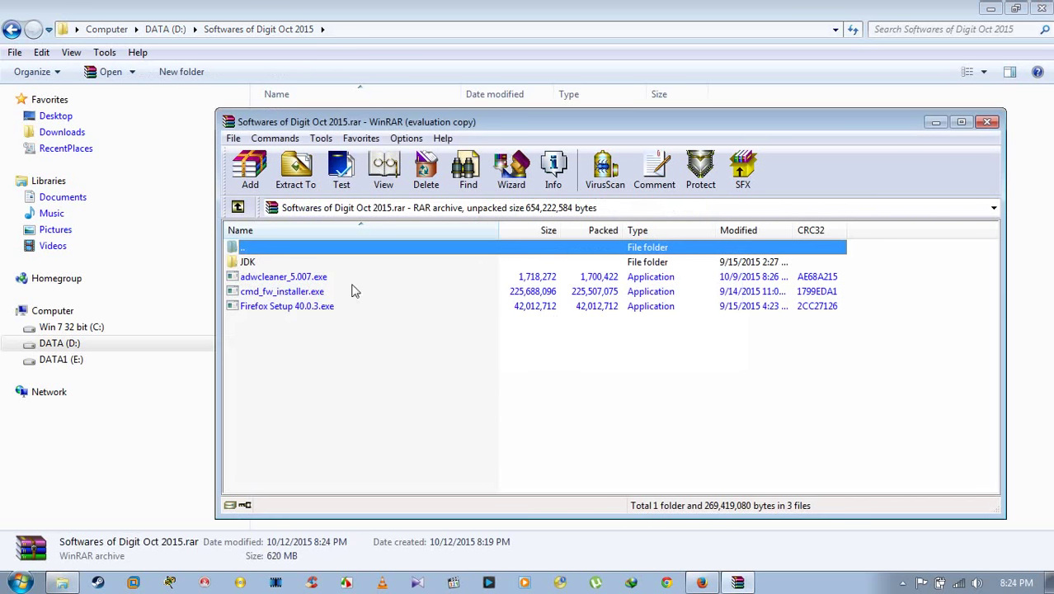
Step: Examine the files in the archive and the contents of its JDK folder, and return to the archive's top level
click(320, 278)
click(310, 292)
click(300, 307)
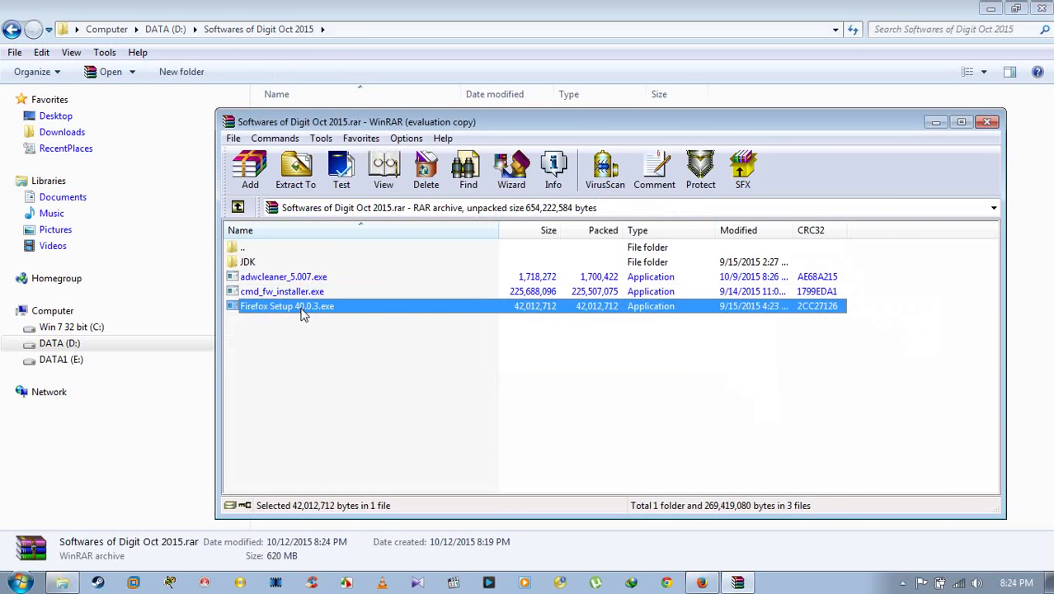
click(250, 262)
double_click(250, 262)
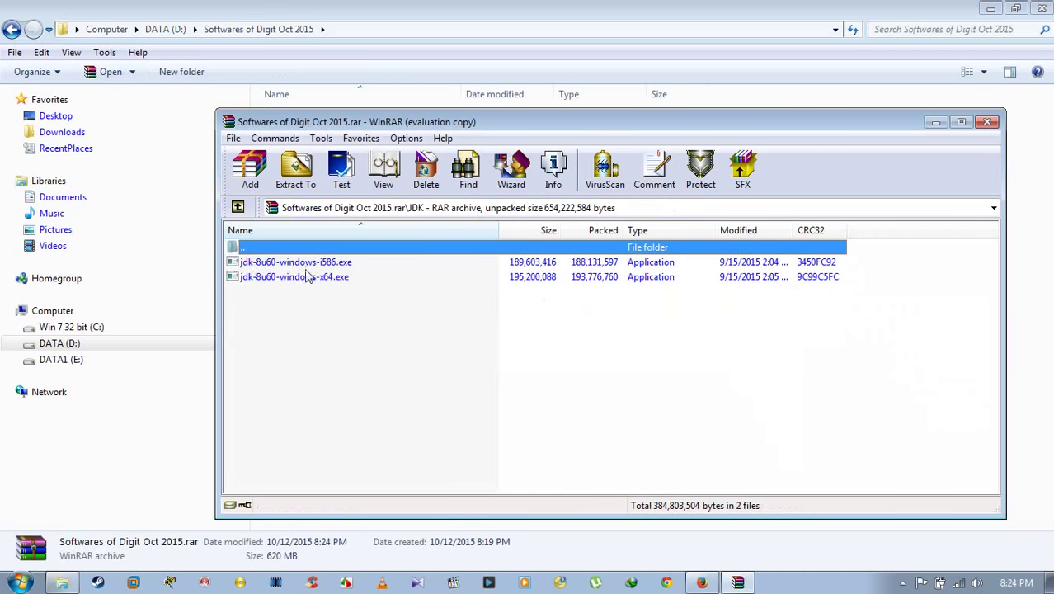
click(238, 207)
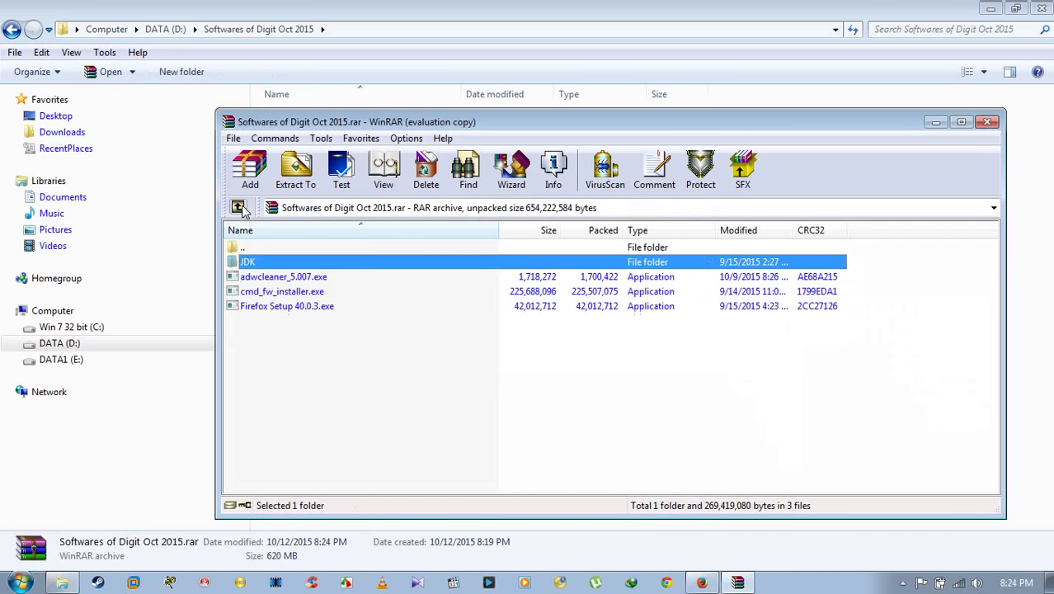
Step: Select Firefox Setup 40.0.3.exe in the archive and start an extraction from Softwares of Digit Oct 2015.rar
click(268, 292)
click(259, 305)
key(alt+w)
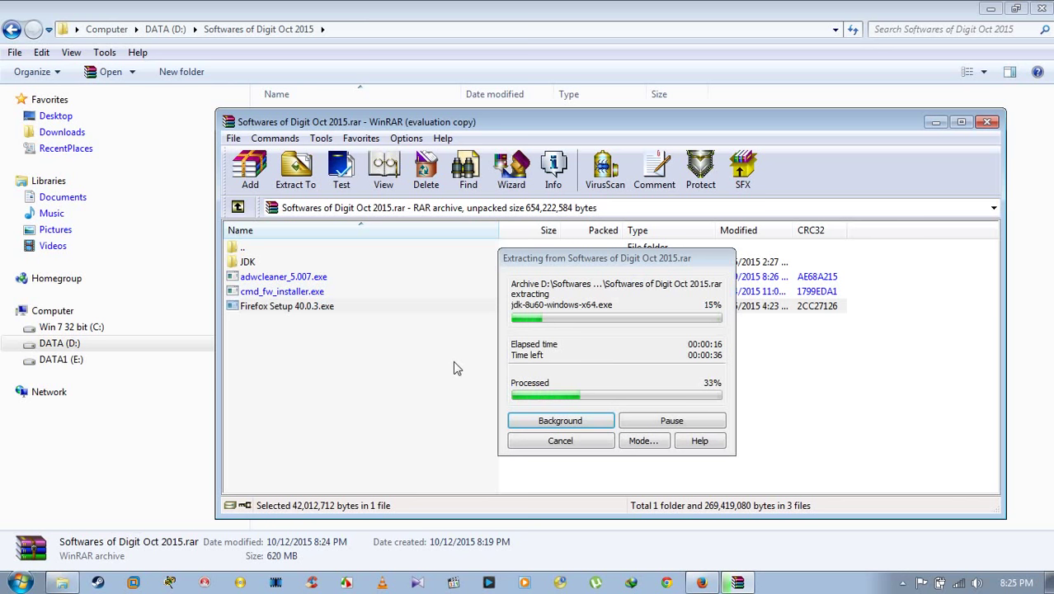
Step: Check the mode settings of the running extraction and dismiss them without applying anything
click(447, 137)
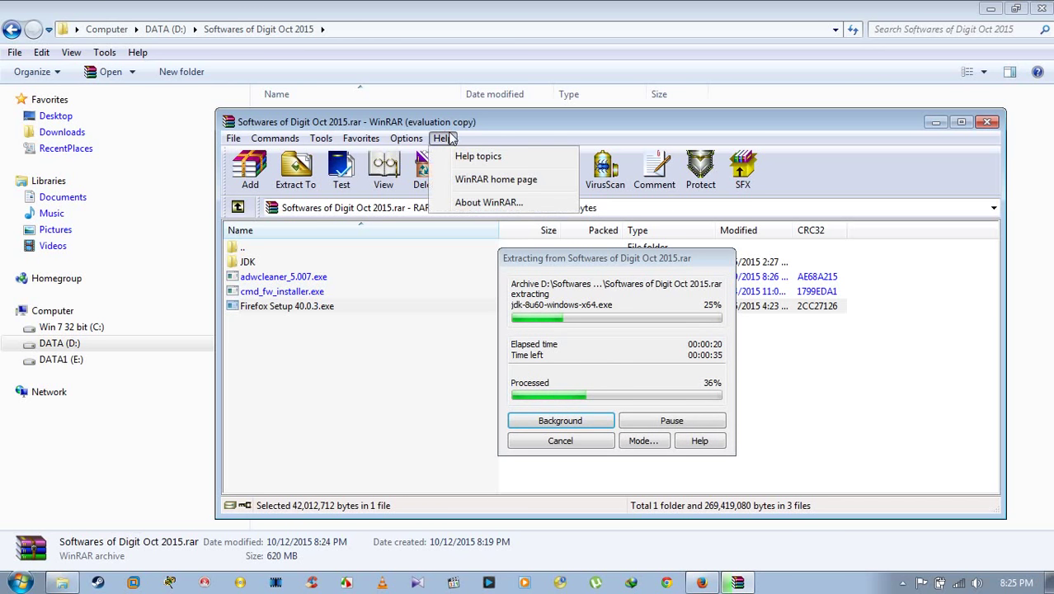
click(567, 129)
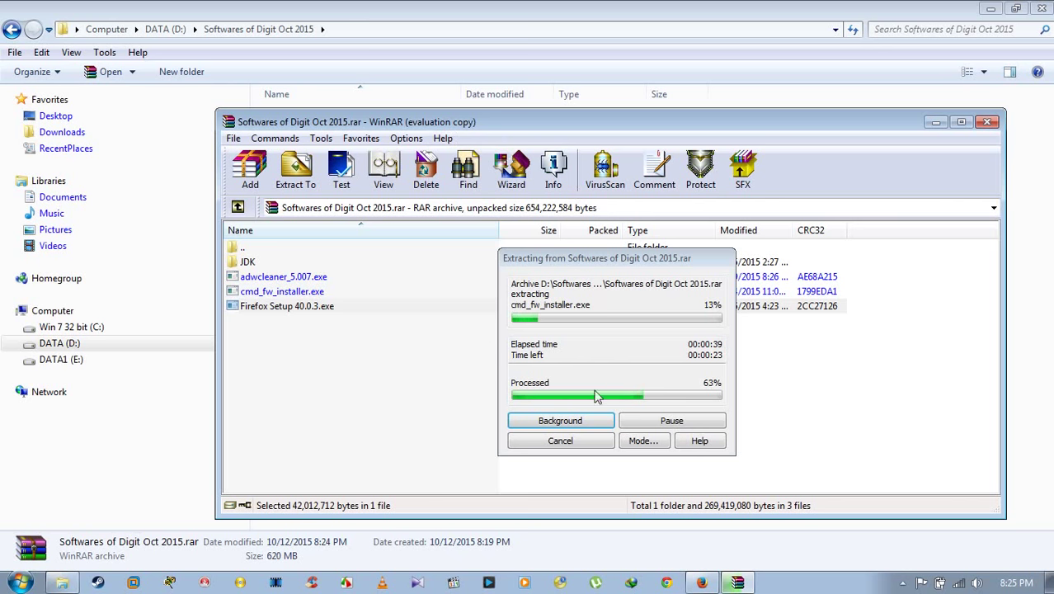
click(644, 440)
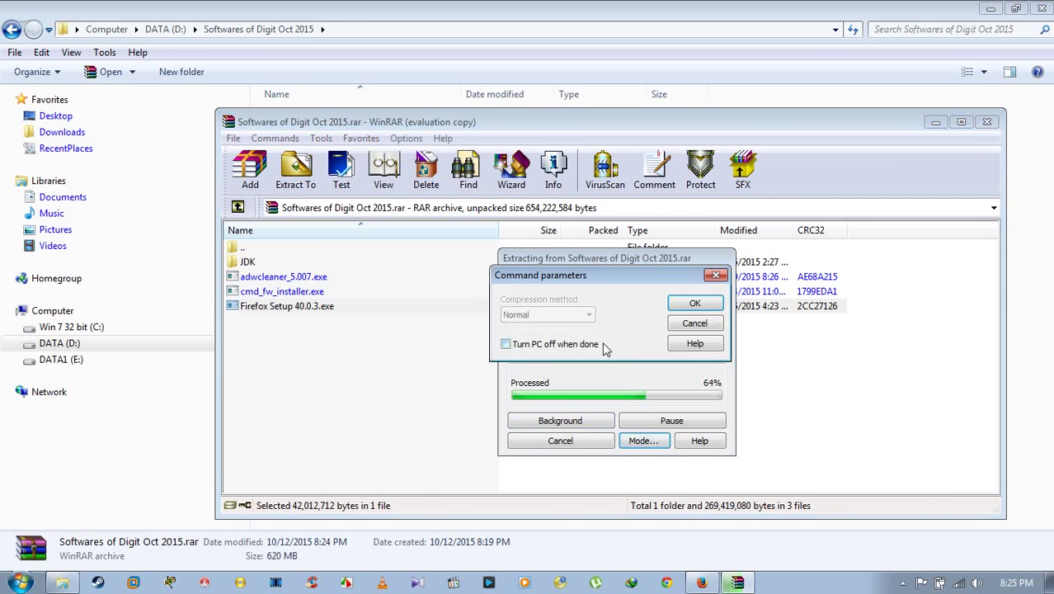
click(695, 324)
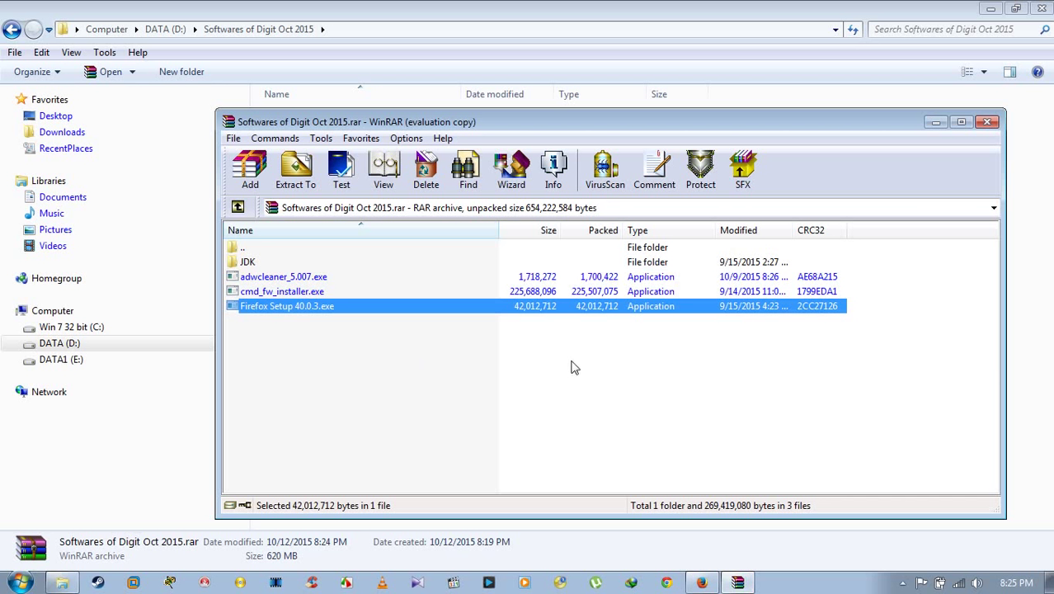
Step: Launch Firefox Setup 40.0.3.exe directly from the archive and cancel its setup wizard
key(Return)
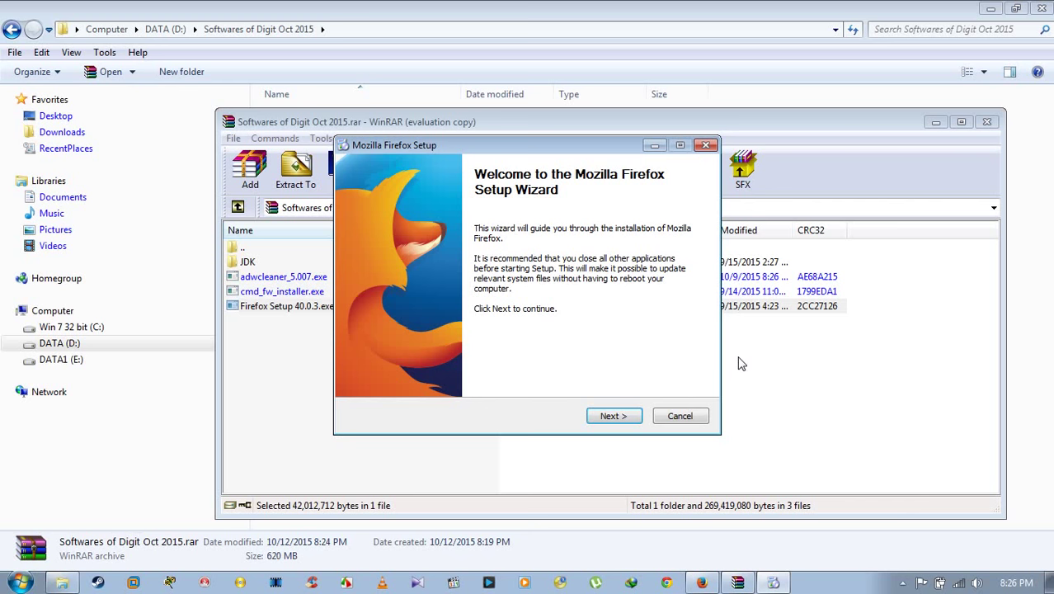
click(610, 416)
click(681, 415)
click(564, 348)
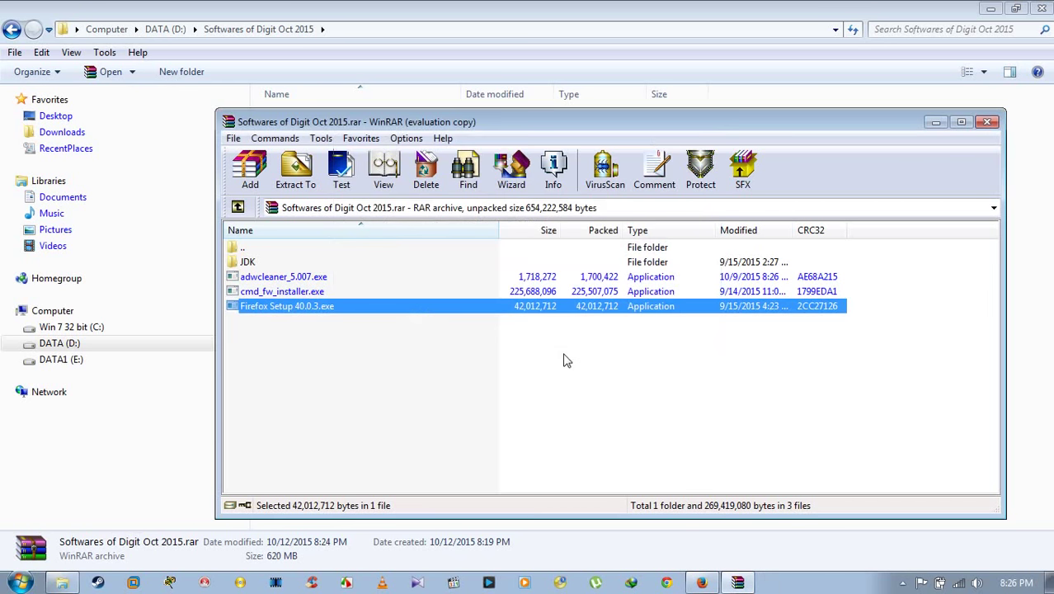
Step: Examine the archive's installer entries and the contents of its JDK folder, and close the archive
click(311, 360)
click(298, 294)
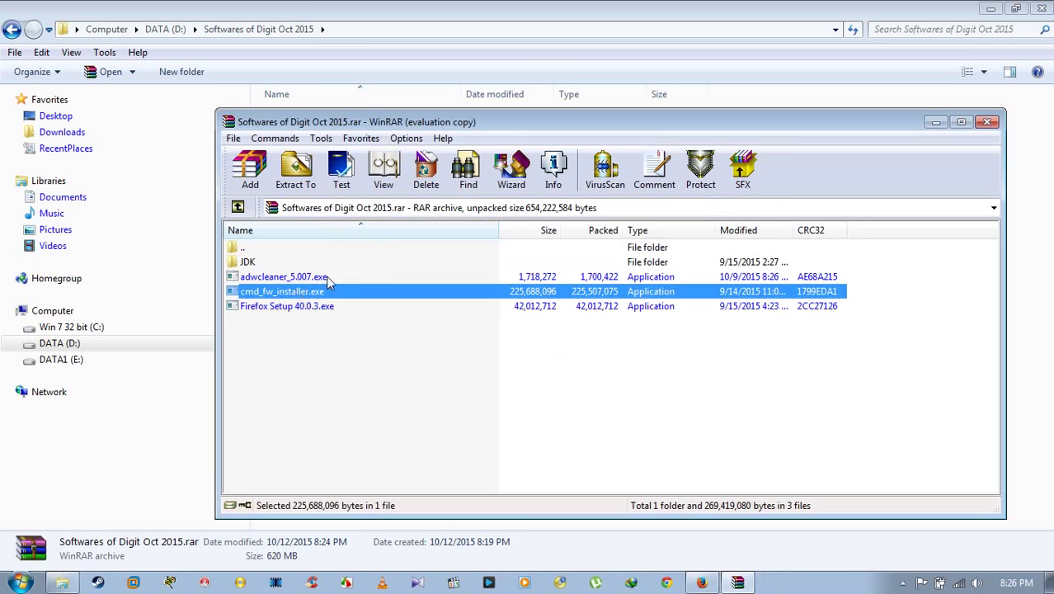
click(282, 277)
double_click(252, 262)
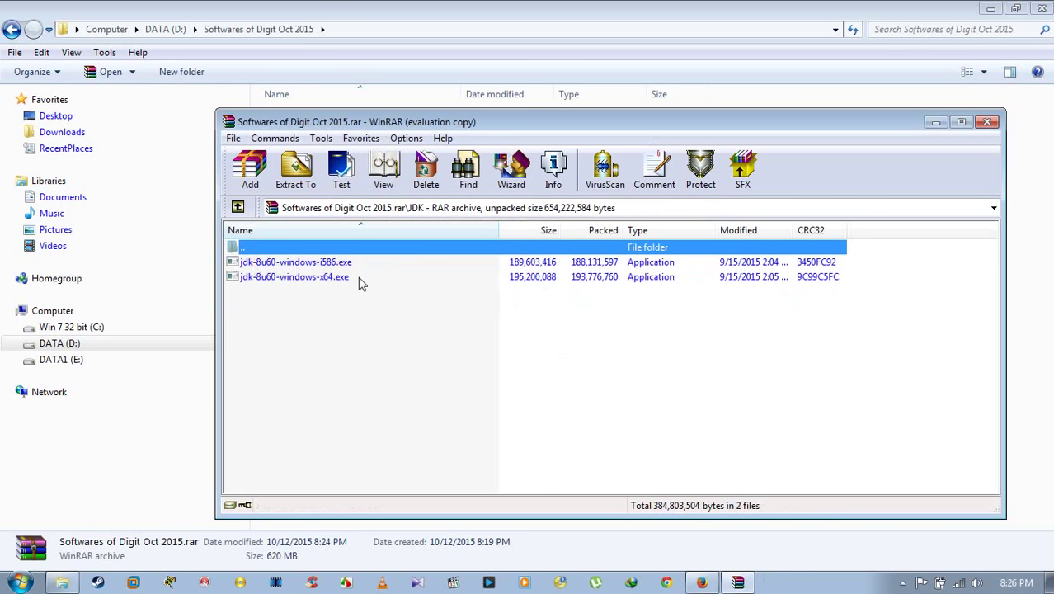
click(987, 122)
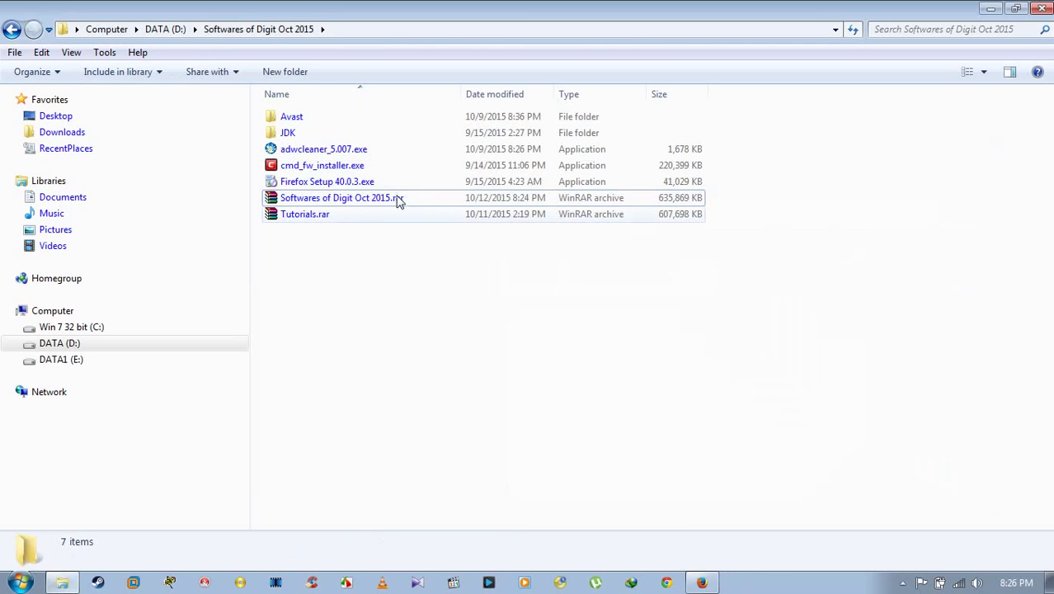
Step: Compress cmd_fw_installer.exe from the Softwares of Digit Oct 2015 folder into the archive cmd_fw_installer.rar
click(348, 200)
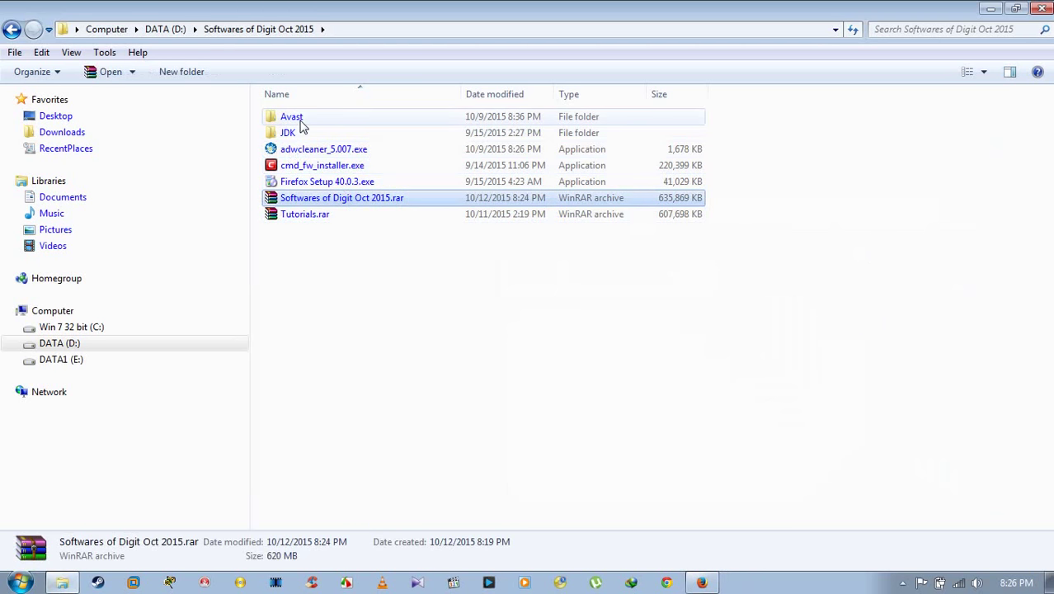
click(313, 167)
double_click(324, 165)
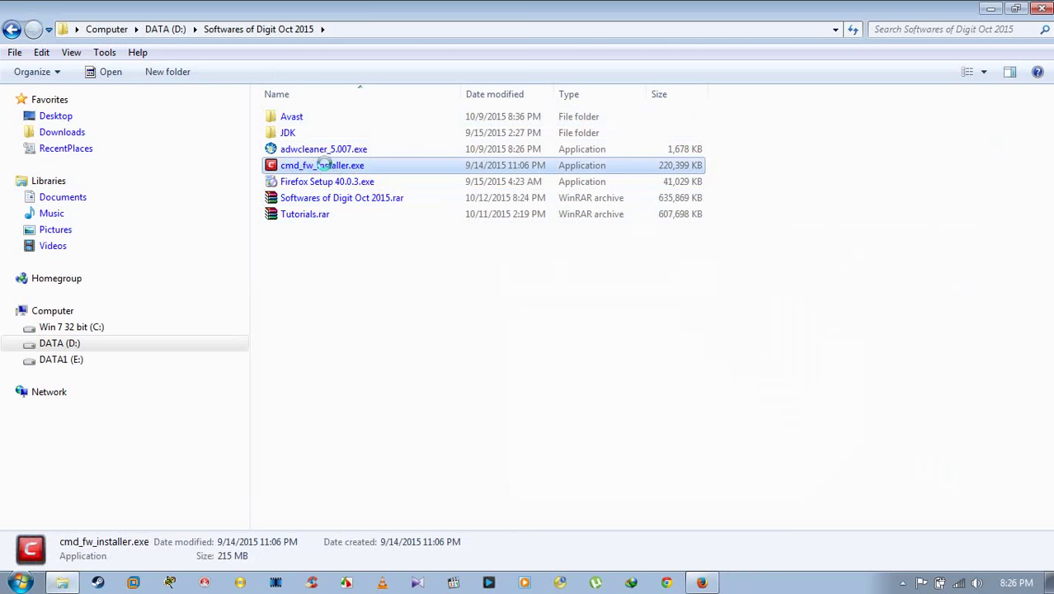
right_click(323, 165)
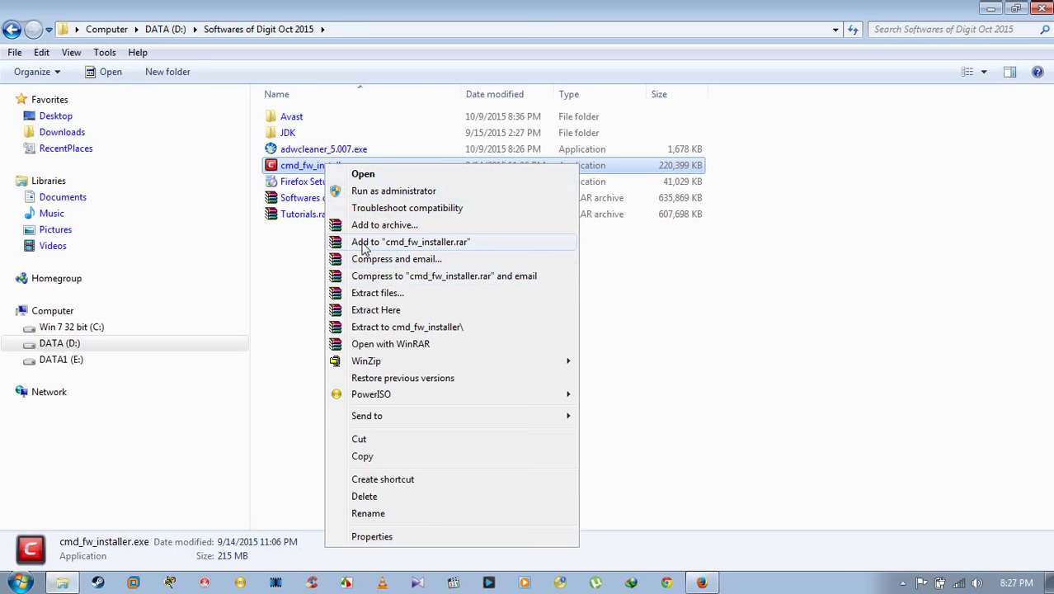
click(393, 244)
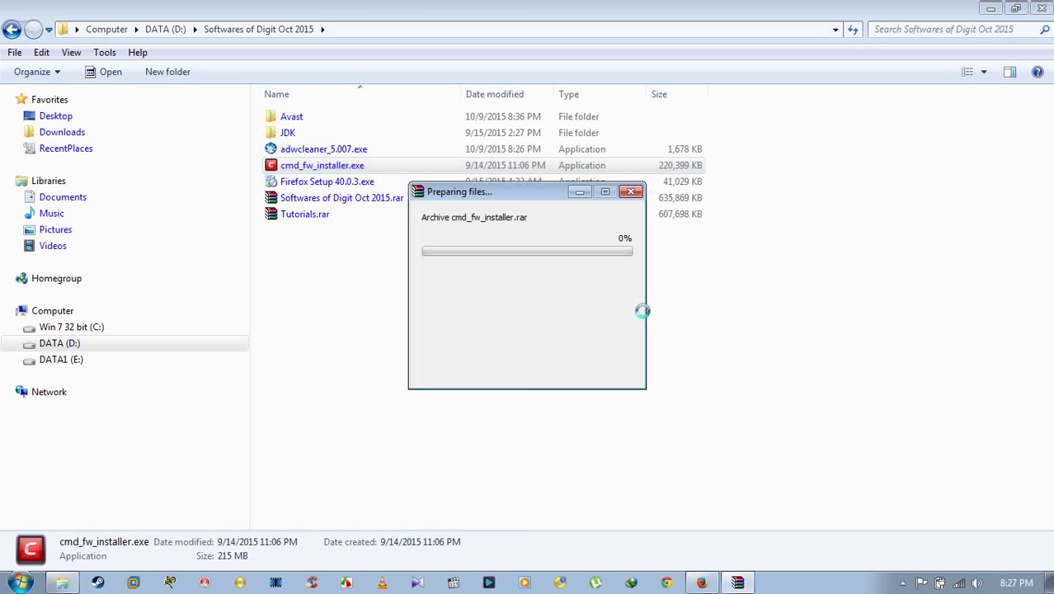
Step: Set the compression method of the running cmd_fw_installer.rar job to Fastest
click(546, 376)
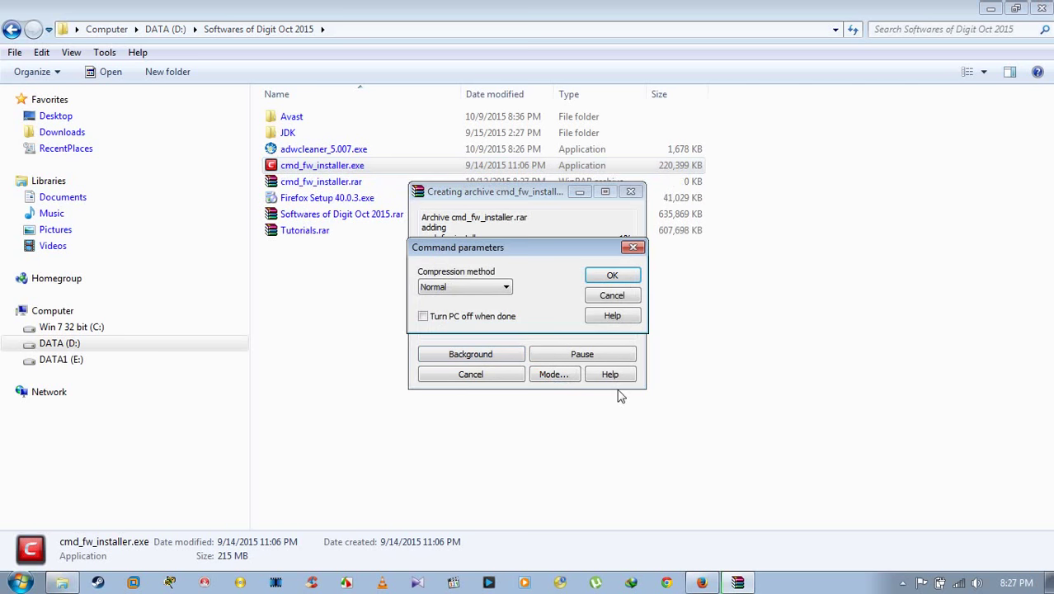
click(471, 287)
click(464, 299)
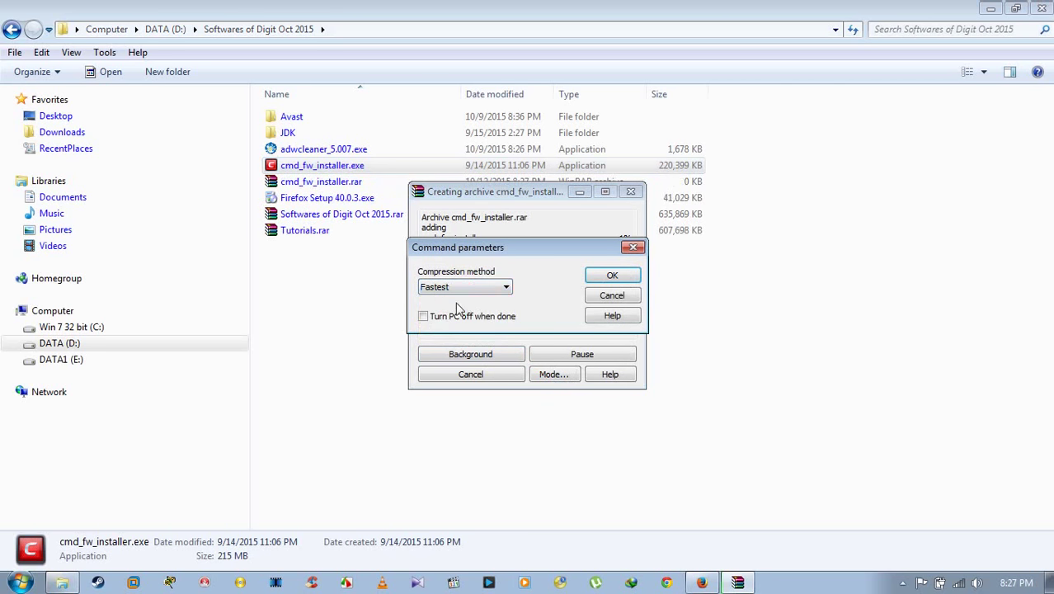
click(614, 277)
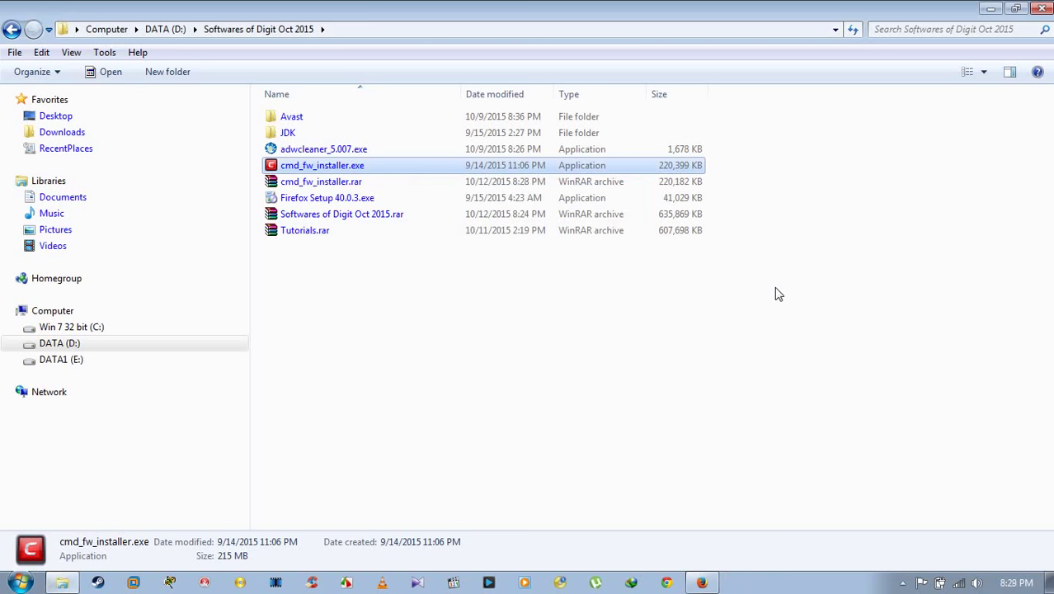
click(604, 308)
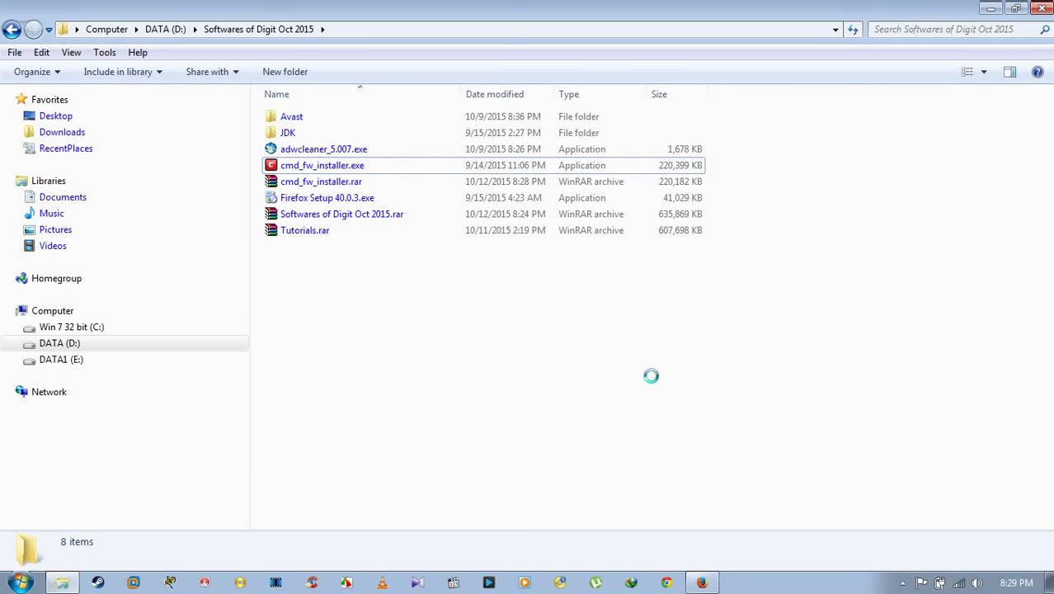
click(653, 371)
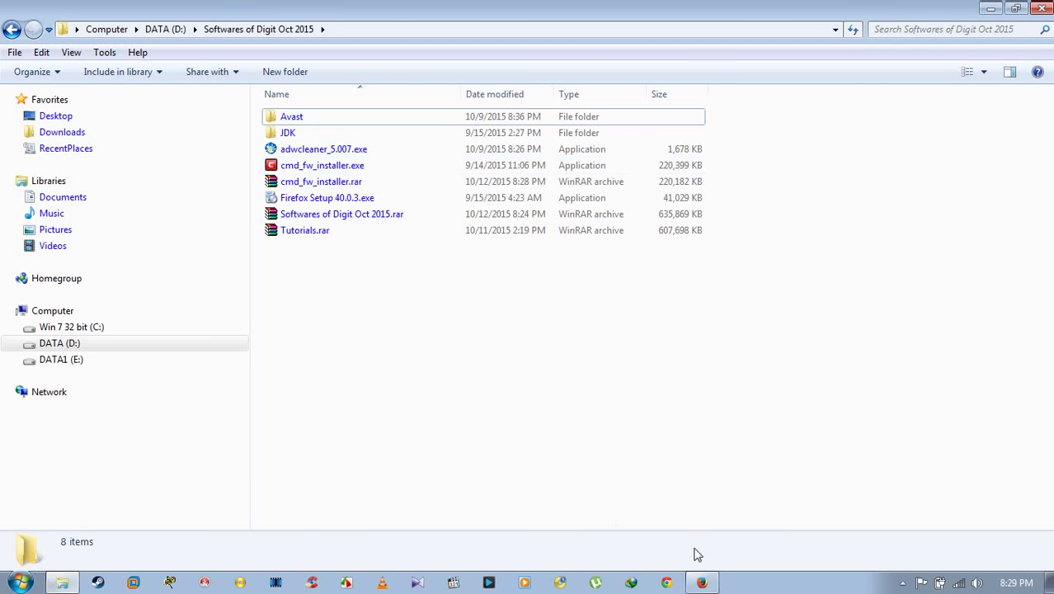
click(702, 582)
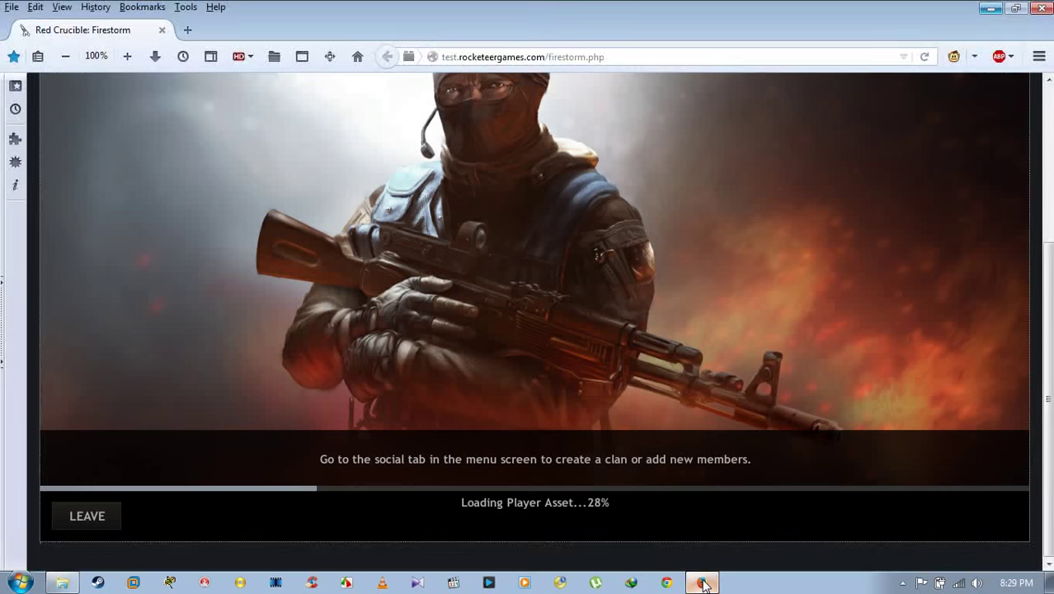
click(701, 582)
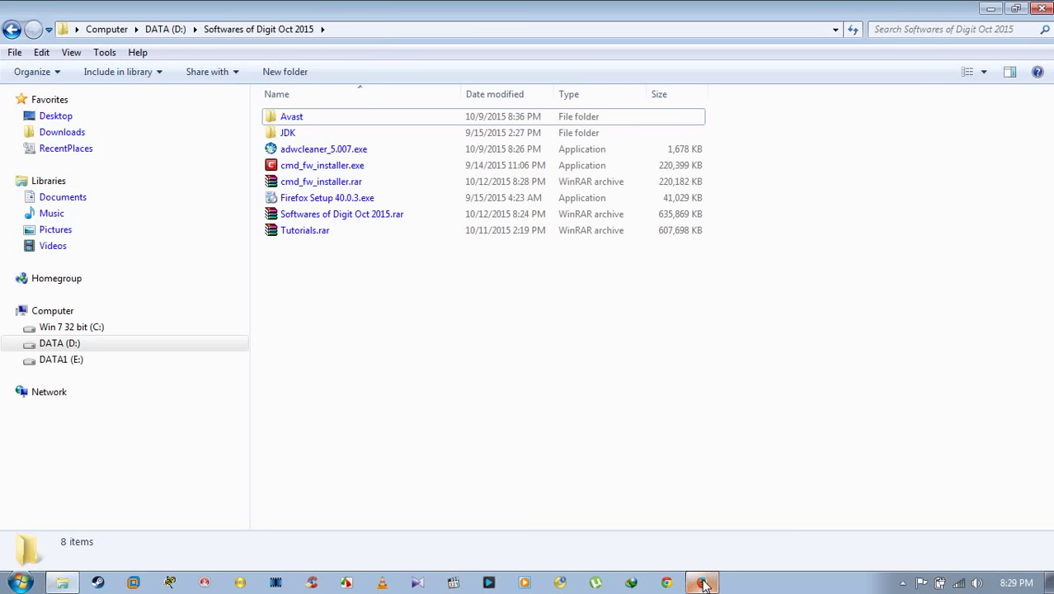
Step: Open the archive cmd_fw_installer.rar in WinRAR and dismiss the license purchase reminder
click(341, 183)
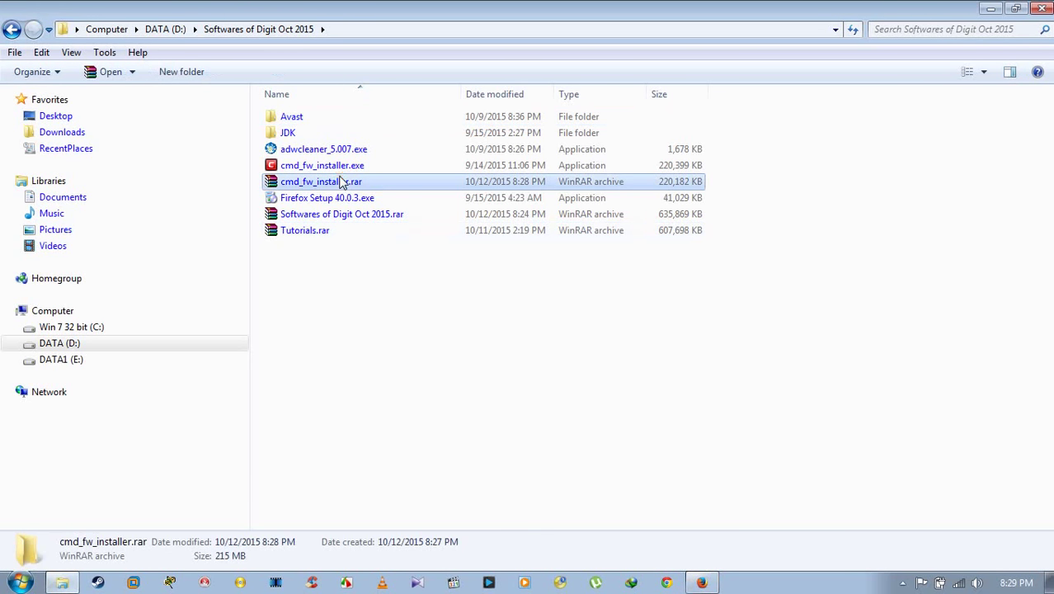
double_click(331, 186)
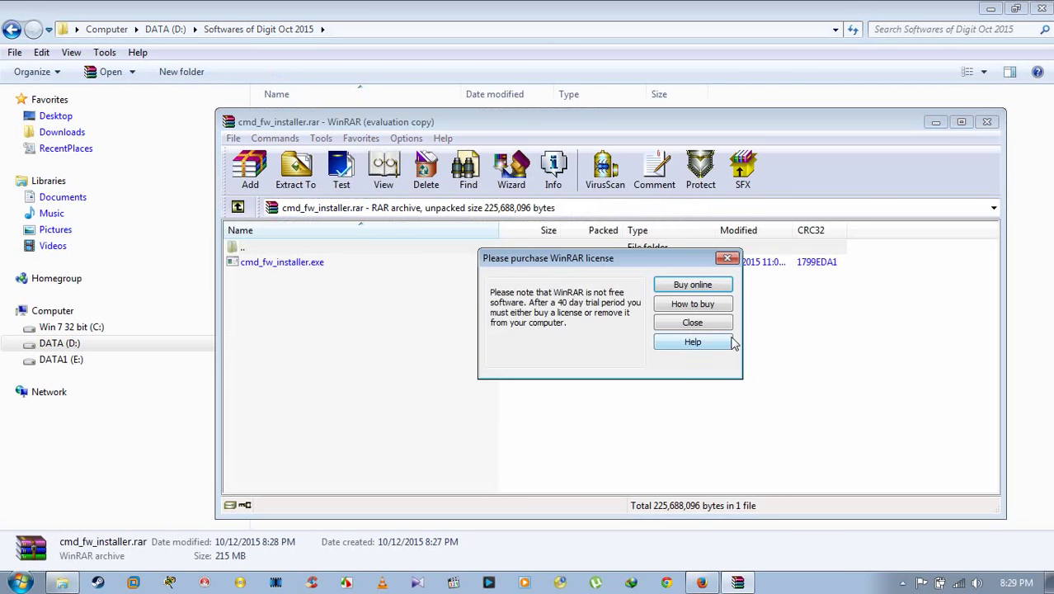
click(728, 324)
Step: Launch cmd_fw_installer.exe from inside the archive and cancel the installer while it unpacks
click(308, 265)
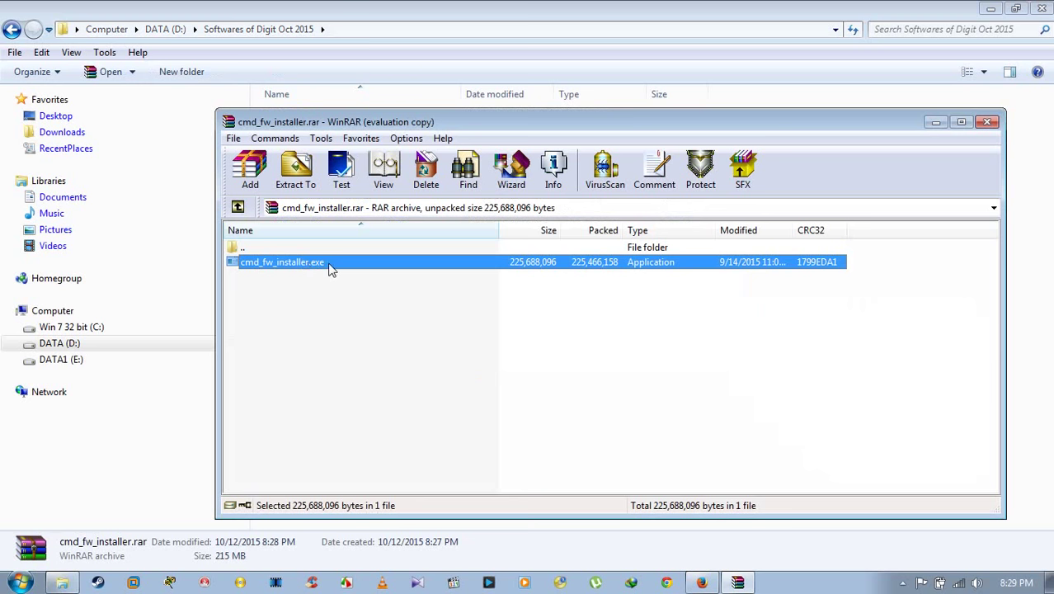
double_click(272, 261)
double_click(785, 262)
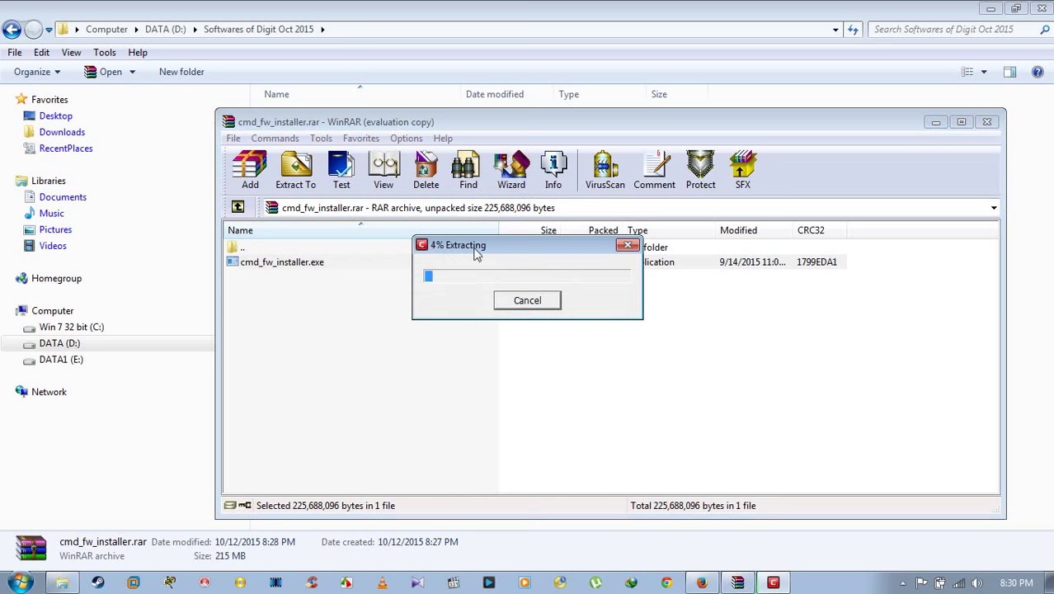
click(531, 306)
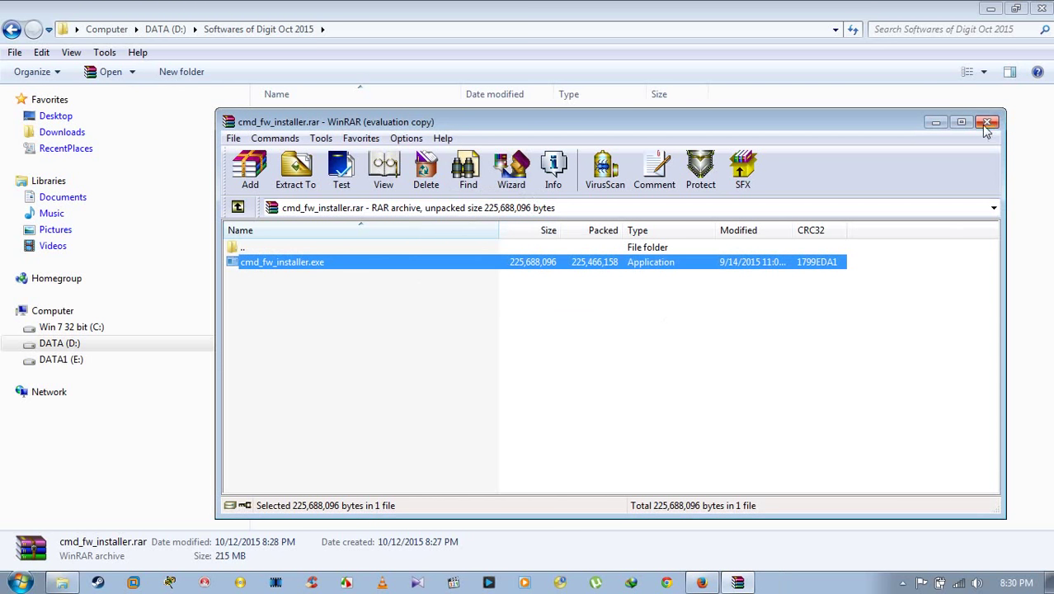
Step: Close the cmd_fw_installer.rar archive and the Softwares of Digit Oct 2015 folder window
click(987, 122)
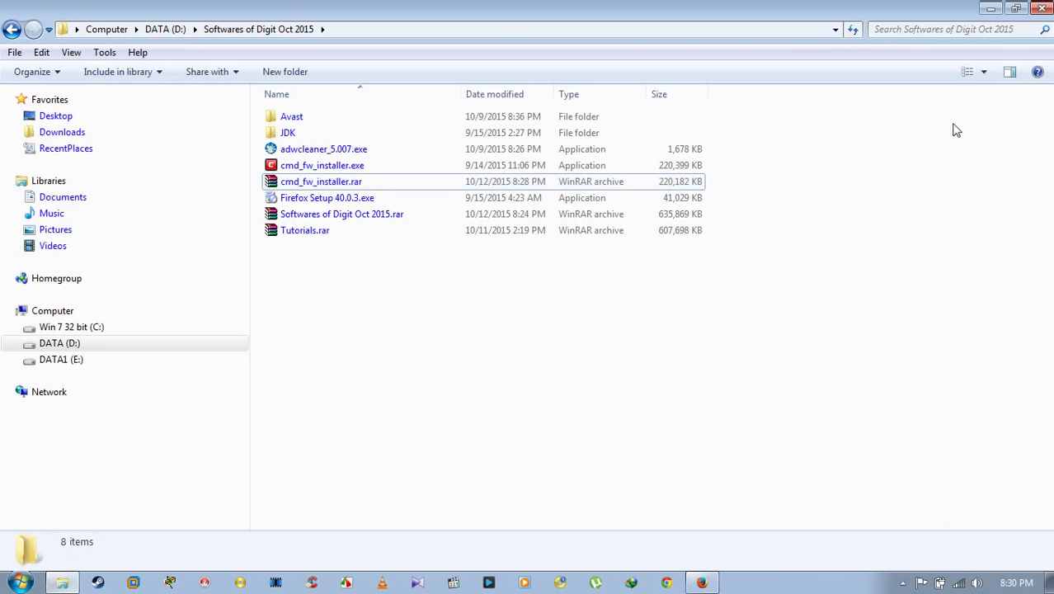
click(1041, 8)
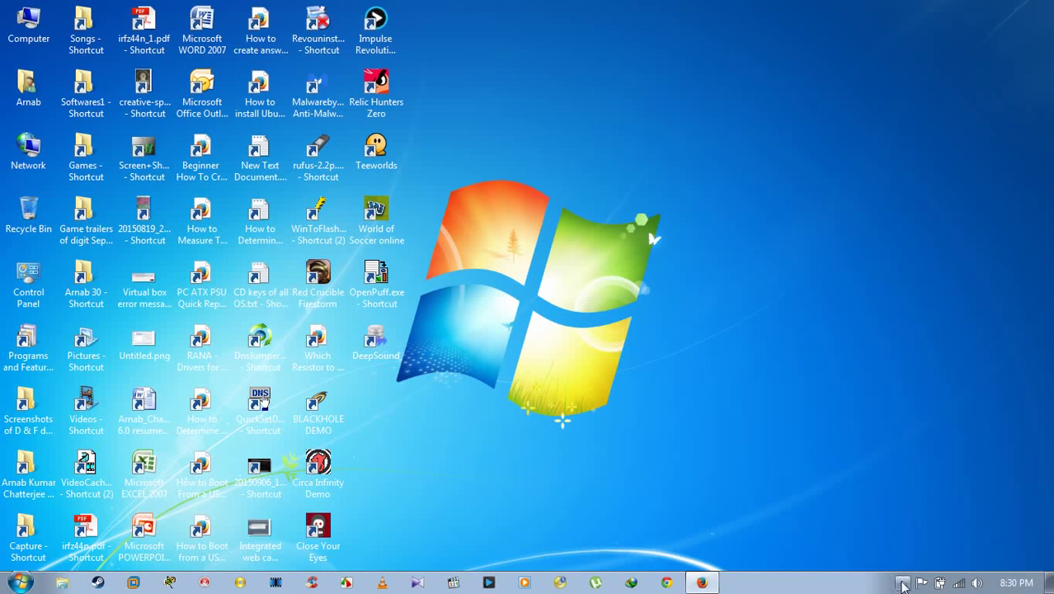